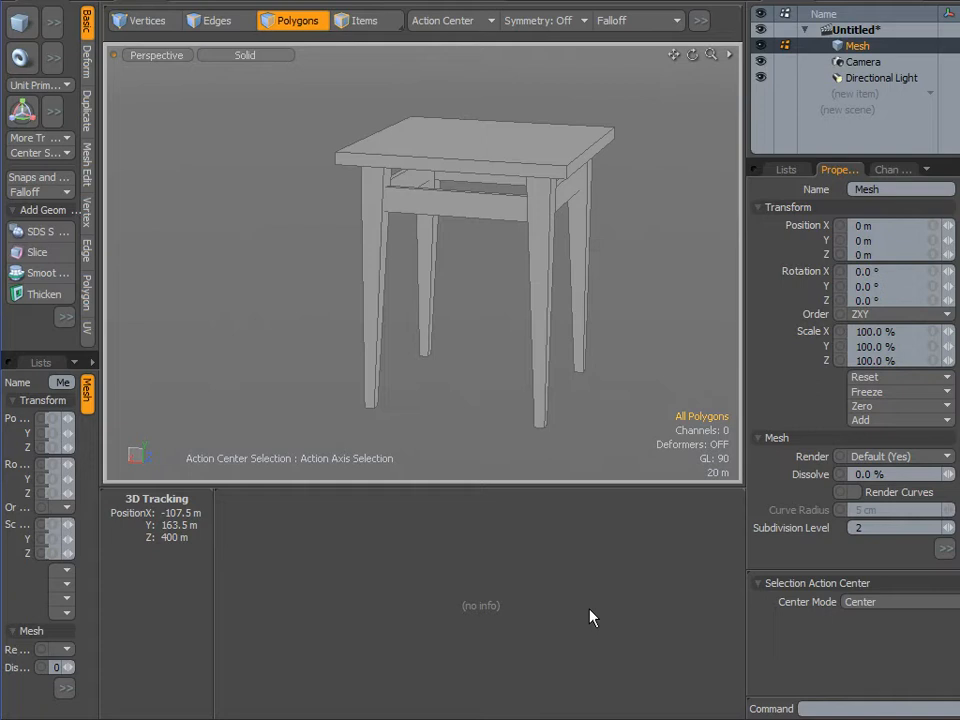
Select one whole leg of the table and examine its tapered shape and placement from several sides
double_click(375, 285)
left_click_drag(184, 313, 362, 302, "alt")
scroll(482, 303, "up", 1)
scroll(482, 303, "down", 1)
scroll(482, 303, "up", 1)
left_click_drag(482, 303, 484, 225, "alt")
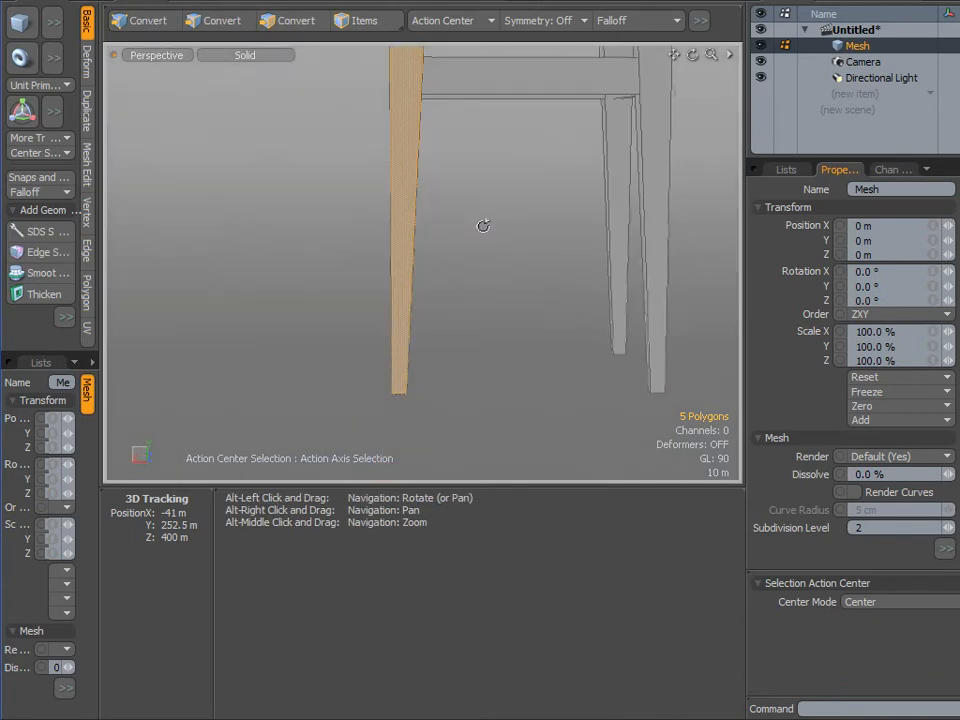
left_click_drag(435, 347, 246, 343, "alt")
left_click_drag(378, 88, 545, 330, "alt")
scroll(536, 299, "down", 3)
right_click_drag(536, 299, 502, 392, "alt")
left_click_drag(502, 392, 435, 405, "alt")
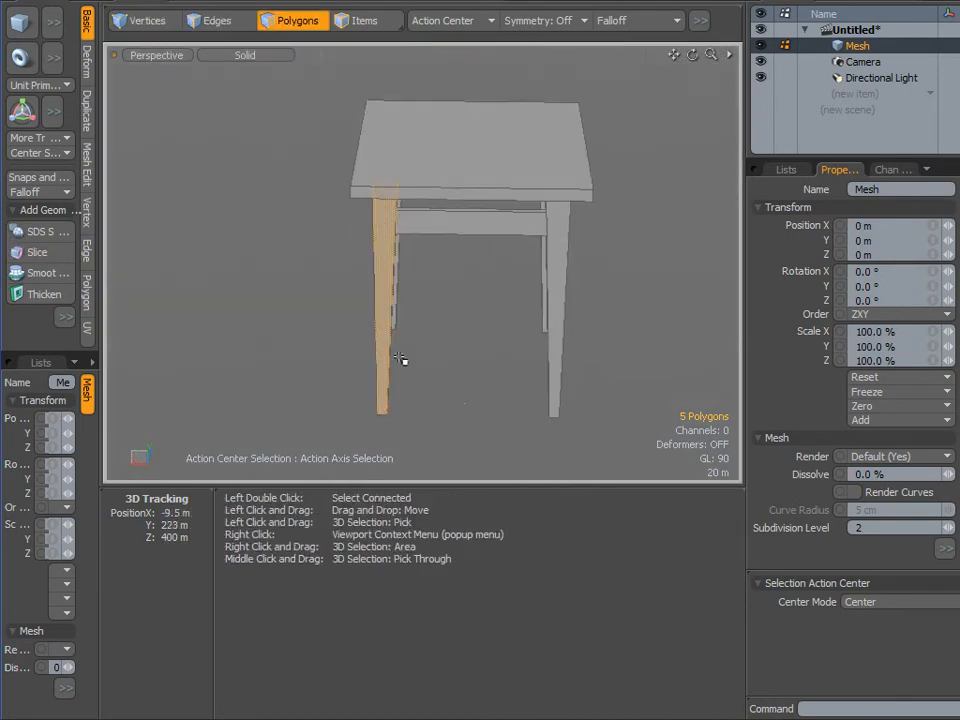
left_click_drag(555, 388, 336, 324, "alt")
left_click_drag(422, 328, 403, 379, "alt")
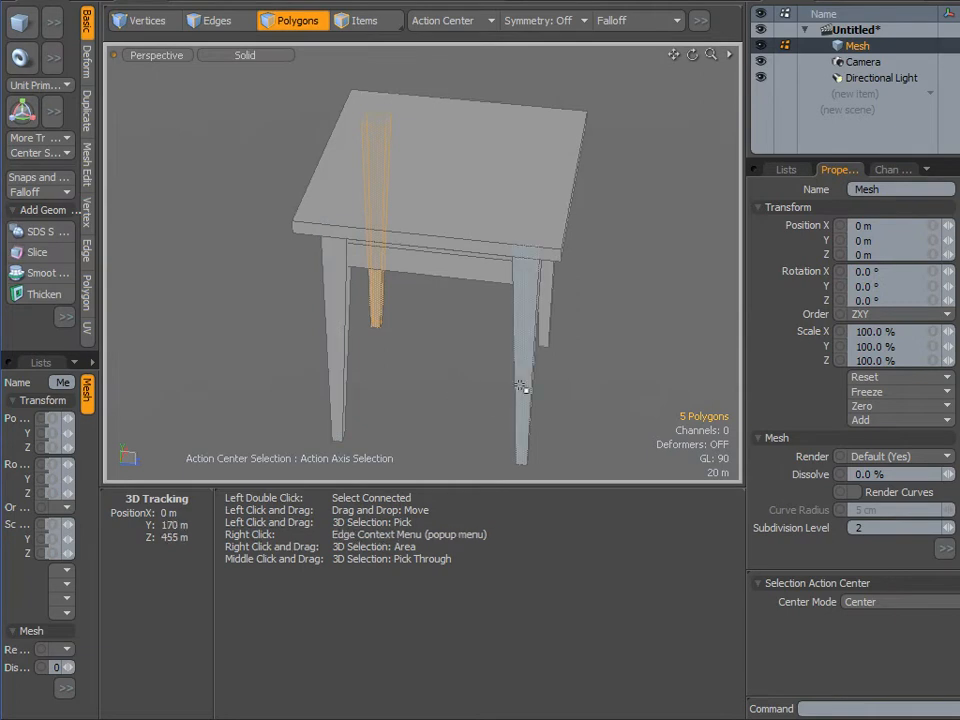
left_click_drag(563, 319, 621, 300, "alt")
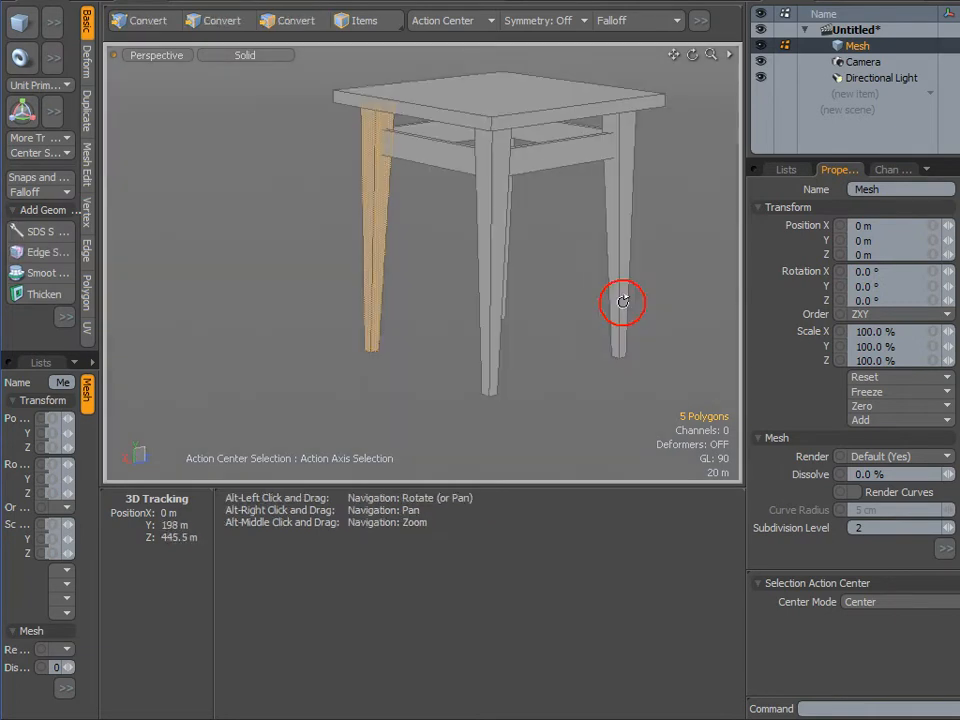
Select one apron rail under the tabletop and examine how the rails meet the legs from several sides
left_click(557, 163)
left_click_drag(555, 279, 553, 96, "alt")
double_click(568, 189)
left_click_drag(568, 189, 525, 184, "alt")
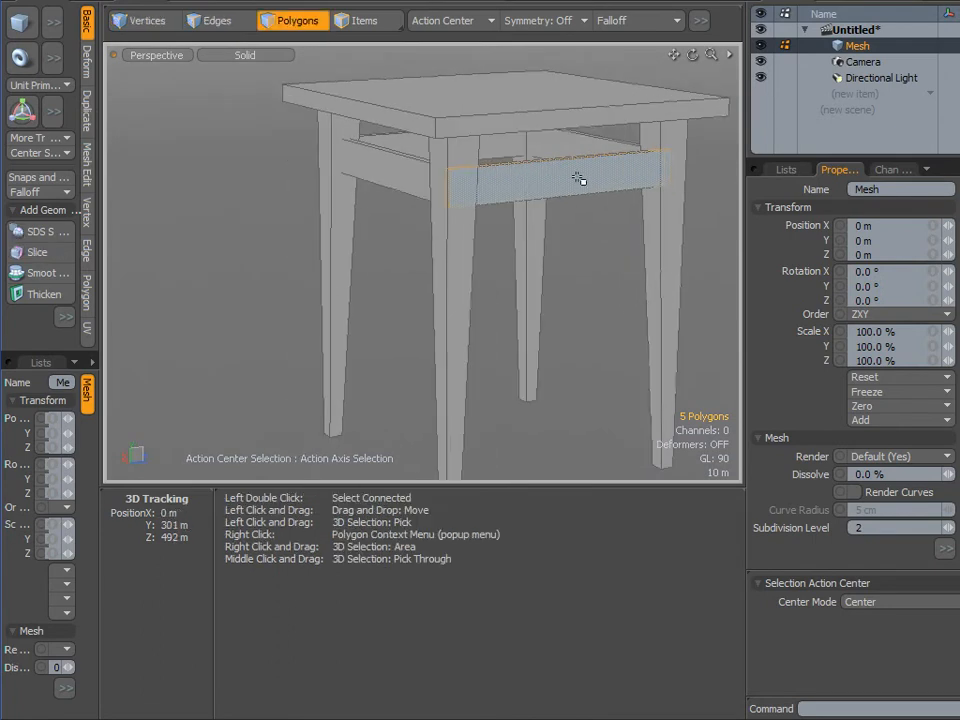
left_click_drag(641, 176, 694, 141, "alt")
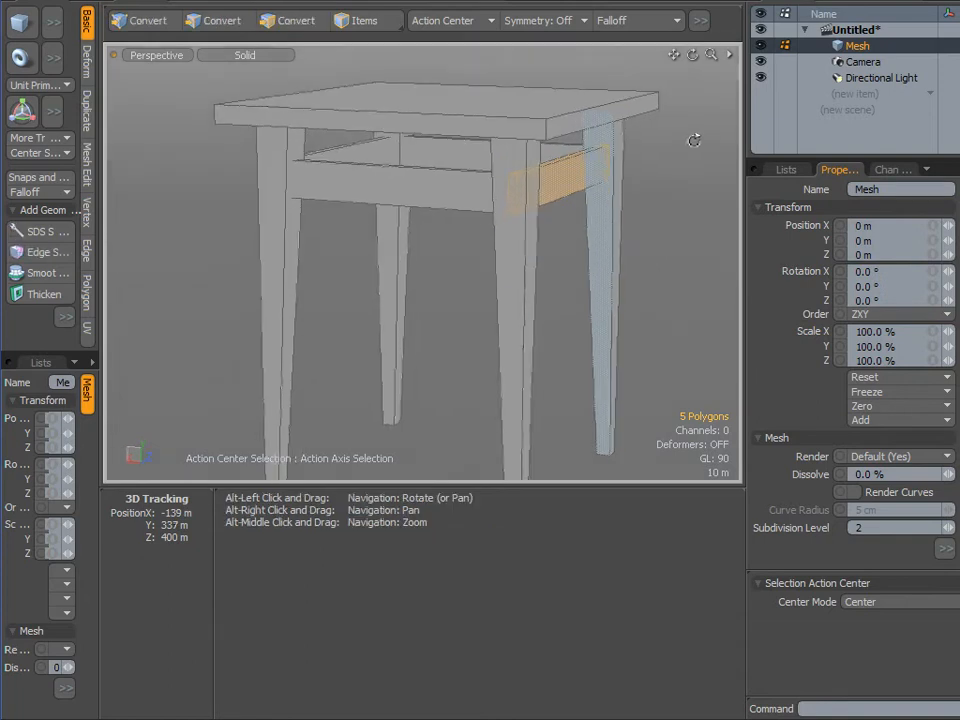
left_click_drag(647, 171, 516, 216, "alt")
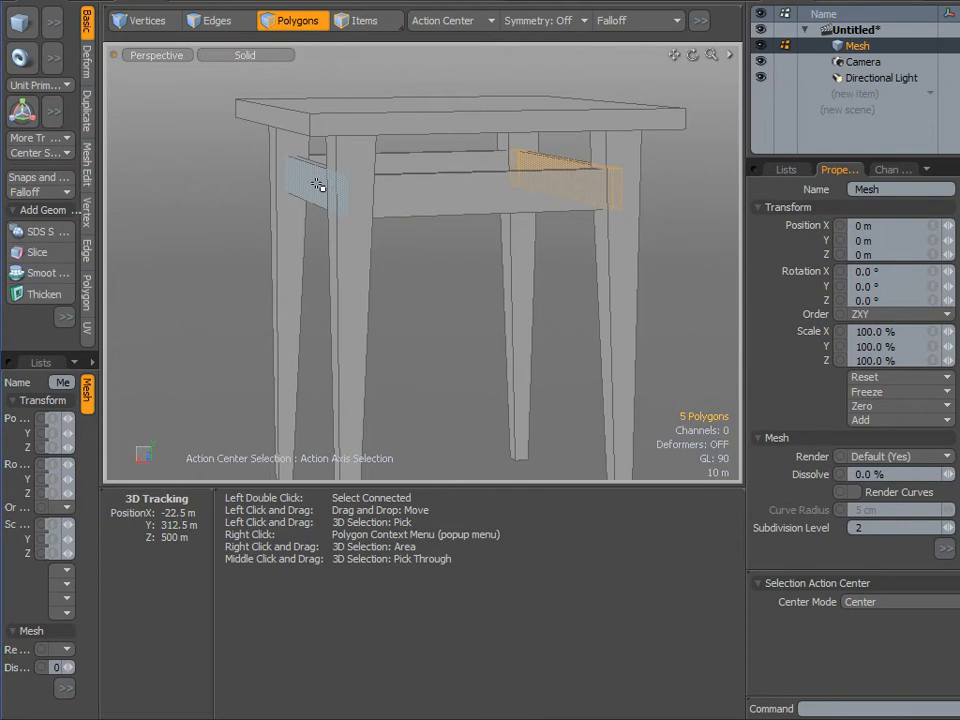
left_click_drag(540, 213, 388, 300, "alt")
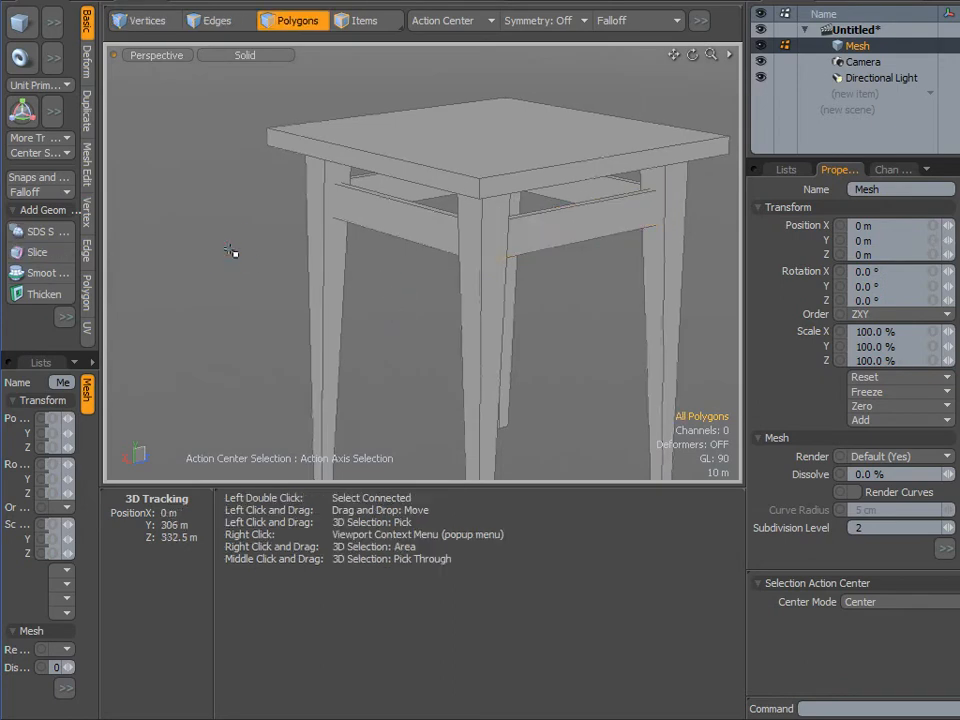
left_click(245, 253)
Add a new mesh item and create a cube about 144 m wide in it, in empty space
scroll(255, 252, "down", 2)
left_click_drag(259, 251, 440, 232, "alt")
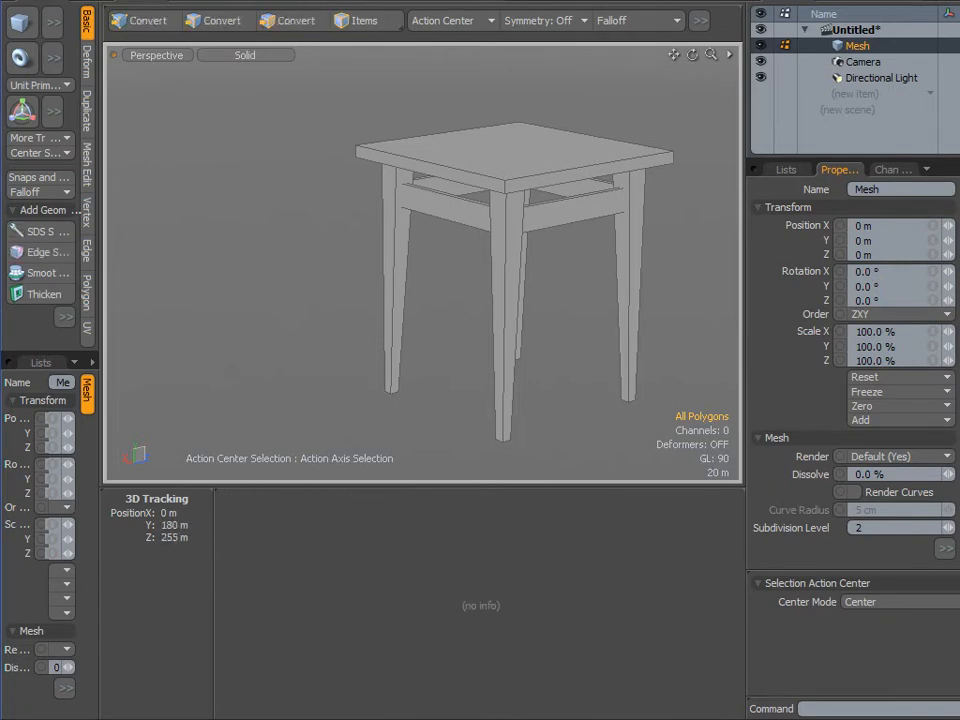
left_click_drag(318, 246, 543, 229, "alt")
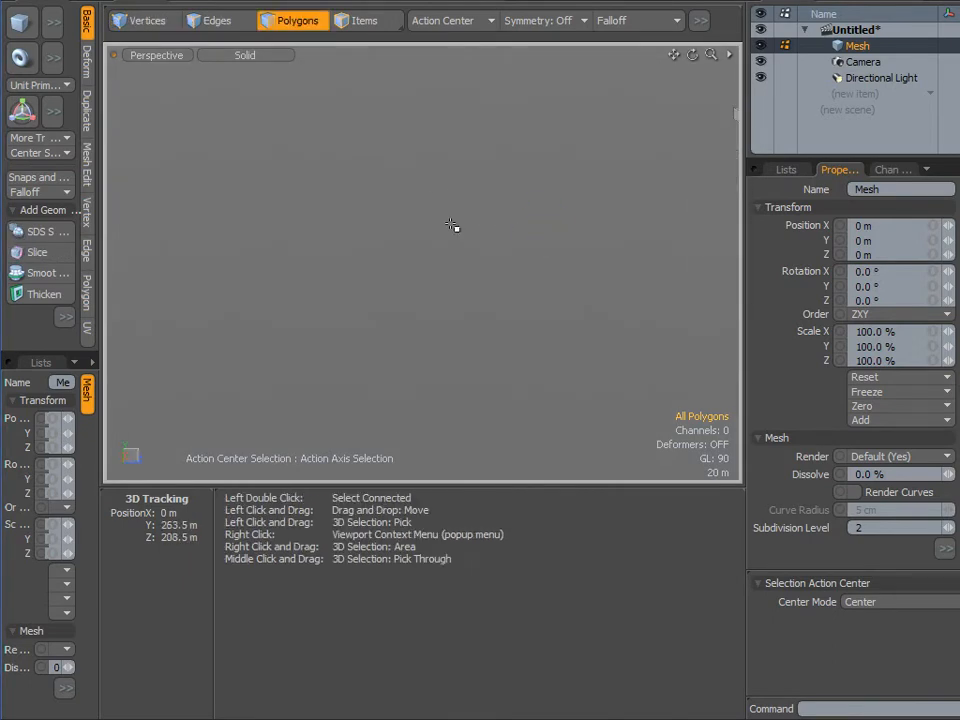
left_click(850, 93)
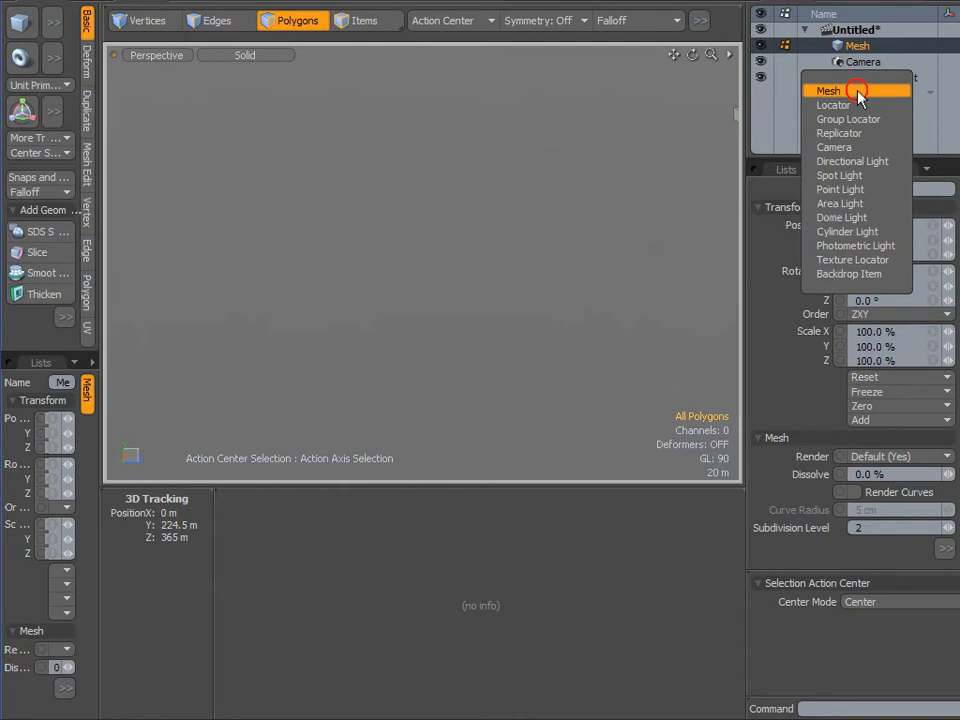
left_click(805, 91)
left_click(22, 24)
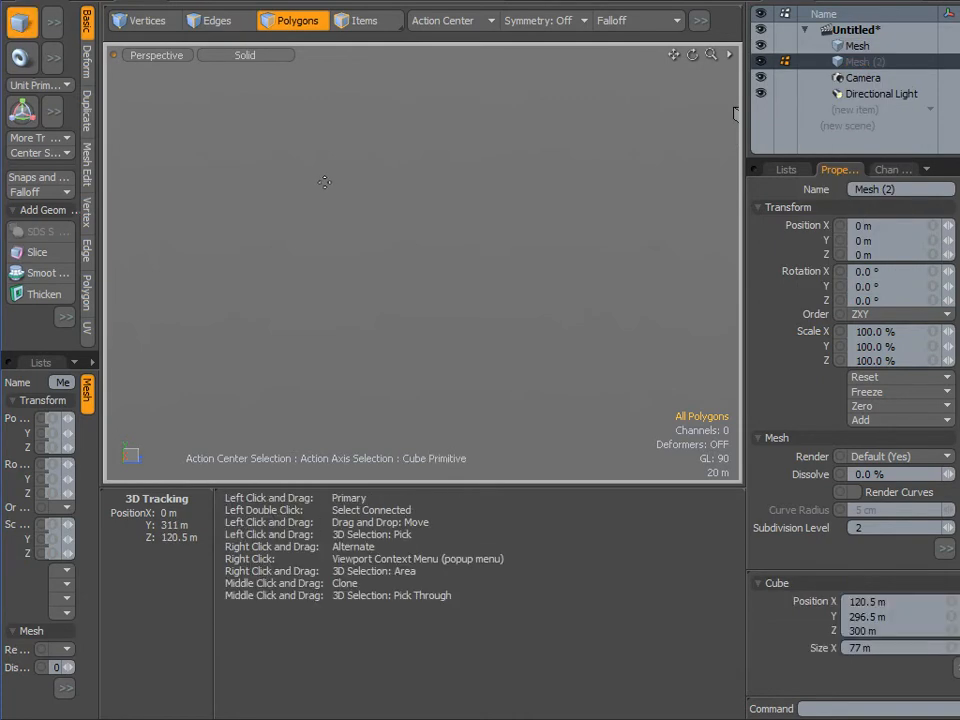
left_click(360, 197)
left_click_drag(370, 204, 433, 212)
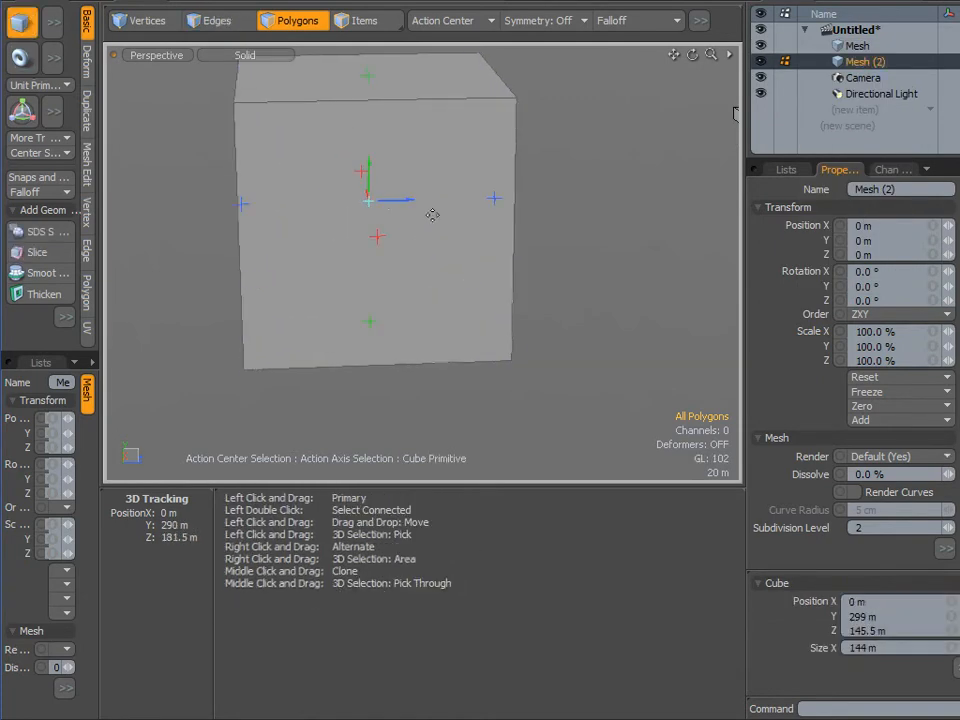
key("space")
Hide the original table mesh, leaving only the new cube displayed
key("y")
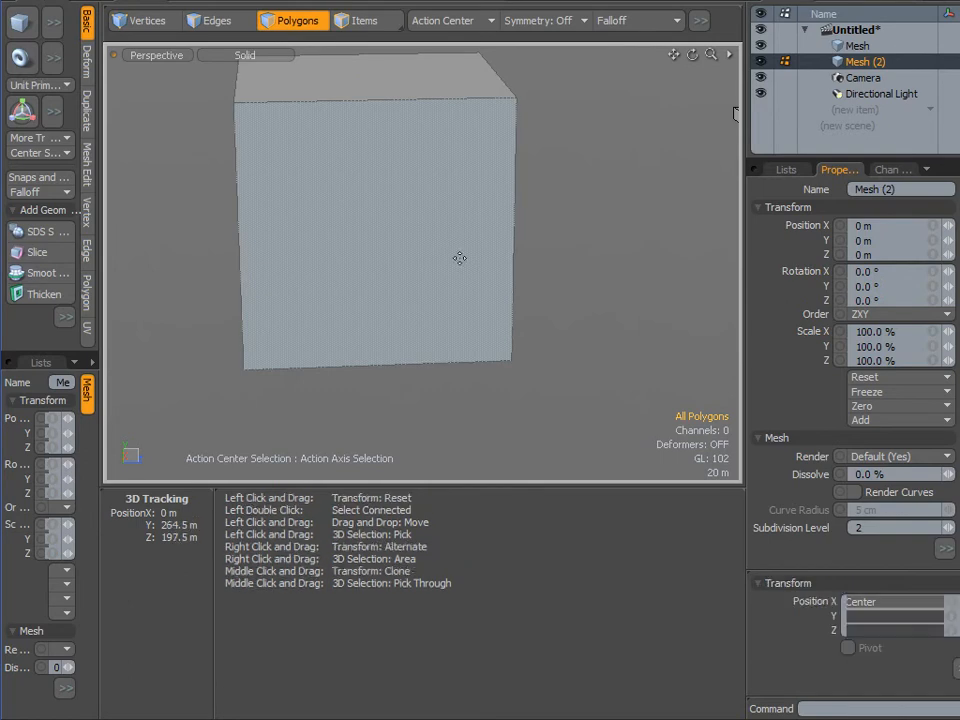
left_click_drag(514, 280, 620, 110, "alt")
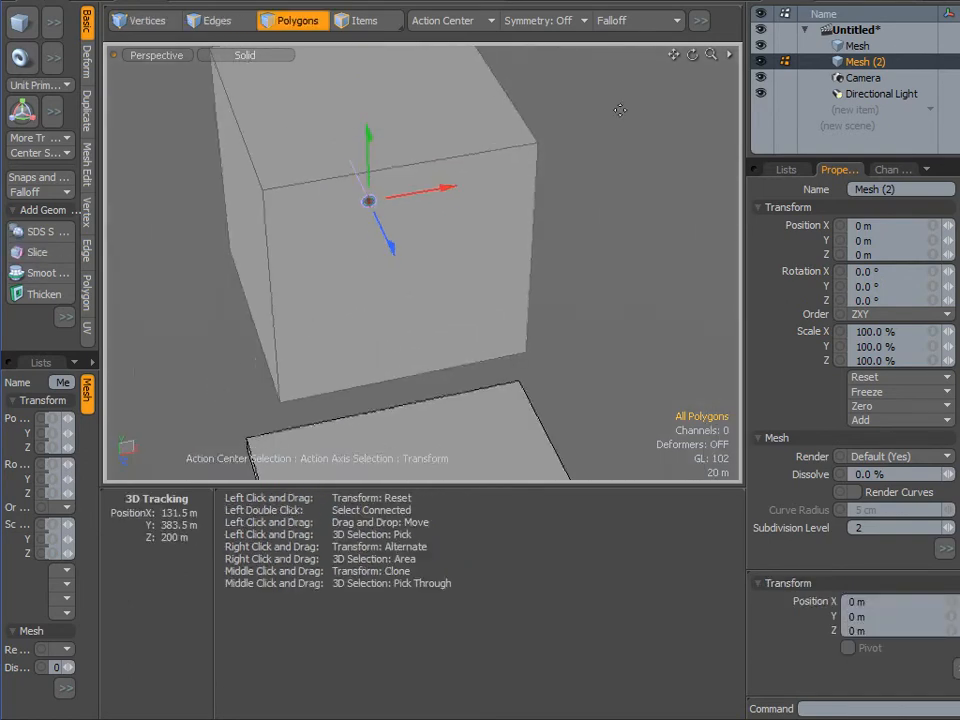
left_click(760, 45)
mouse_move(470, 255)
left_mouse_down("alt")
mouse_move(481, 288)
mouse_move(506, 300)
mouse_move(480, 257)
left_mouse_up("alt")
key("space")
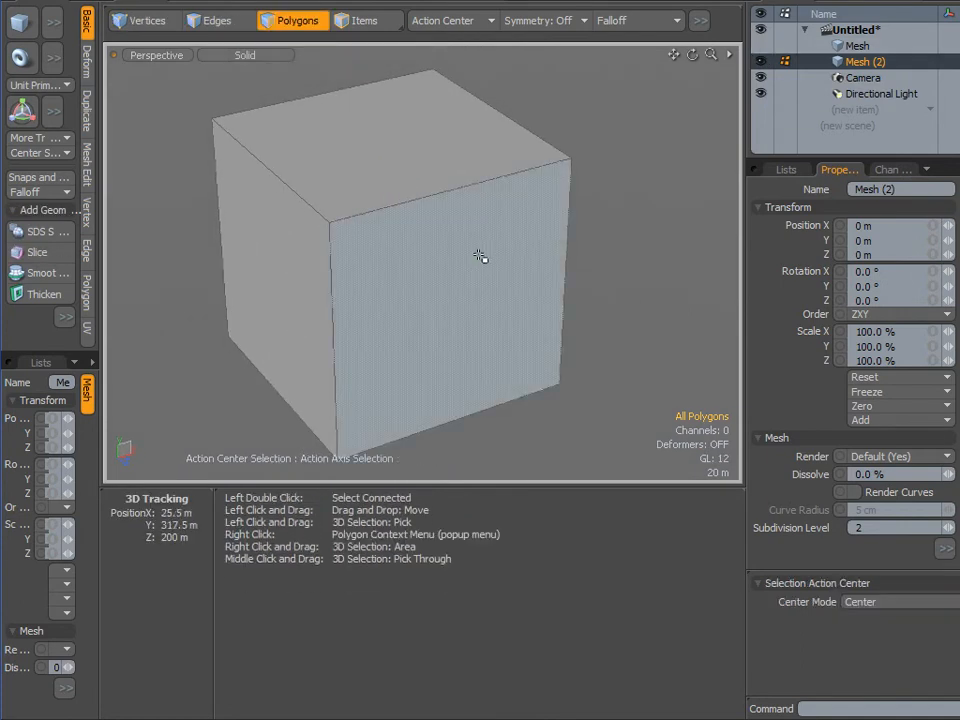
Select a band of four polygons around the cube and Loop Slice it in Symmetry mode with a count of 2, near the opposite edges
left_click_drag(381, 176, 508, 345)
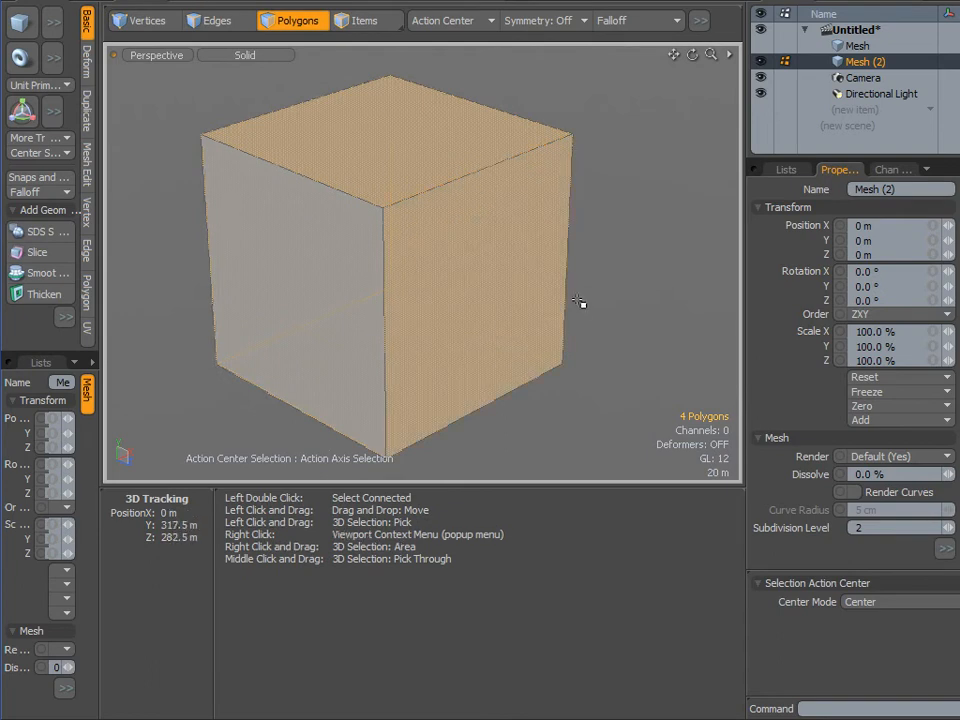
left_click(87, 168)
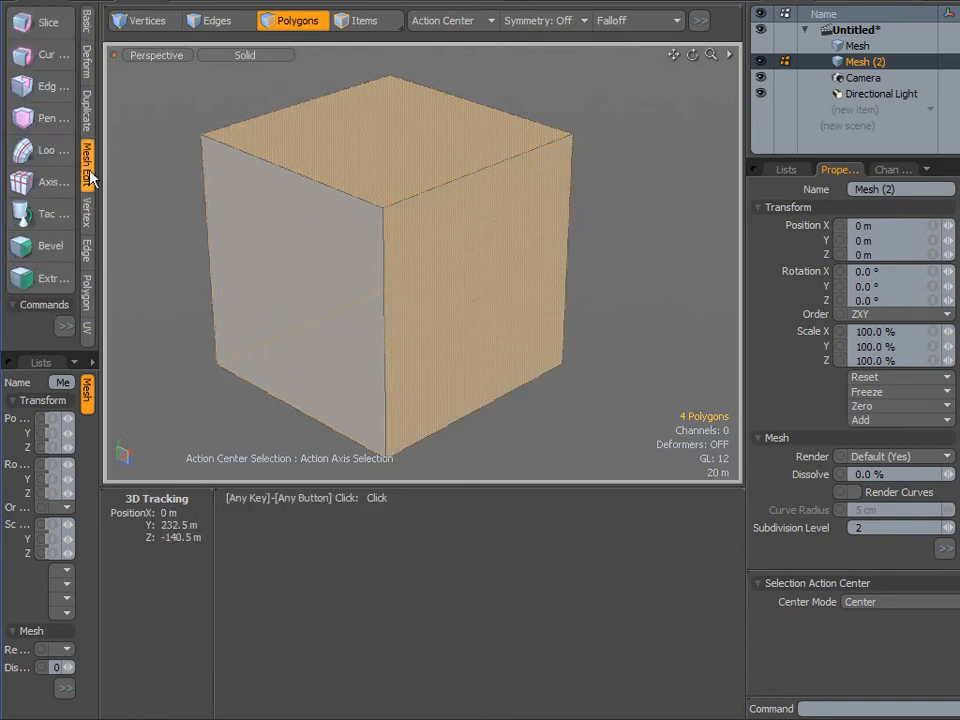
left_click(50, 154)
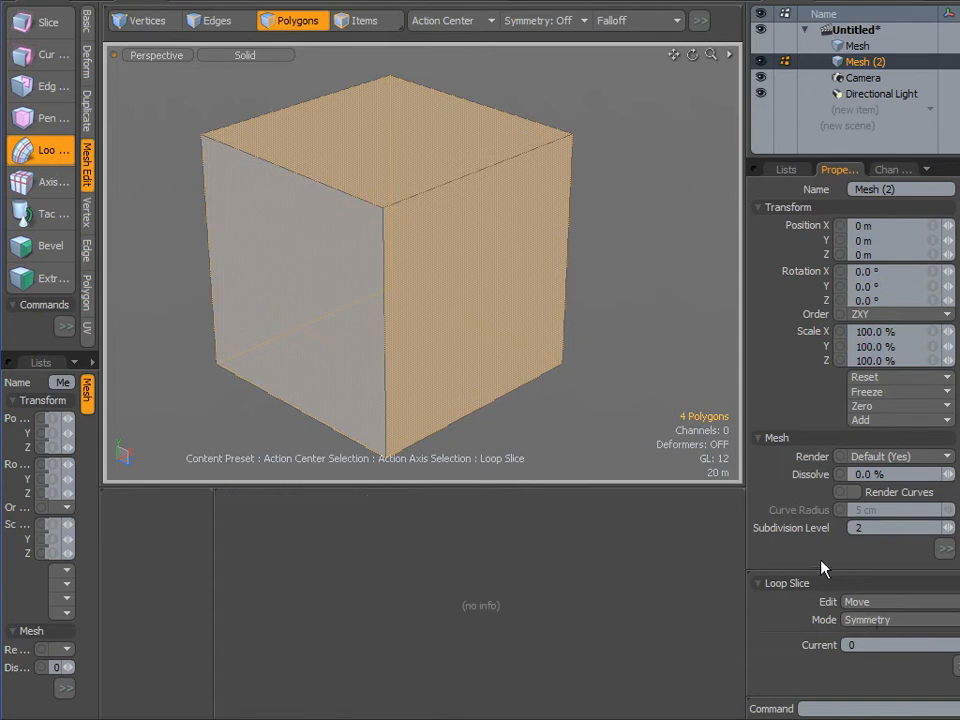
left_click_drag(822, 541, 822, 471)
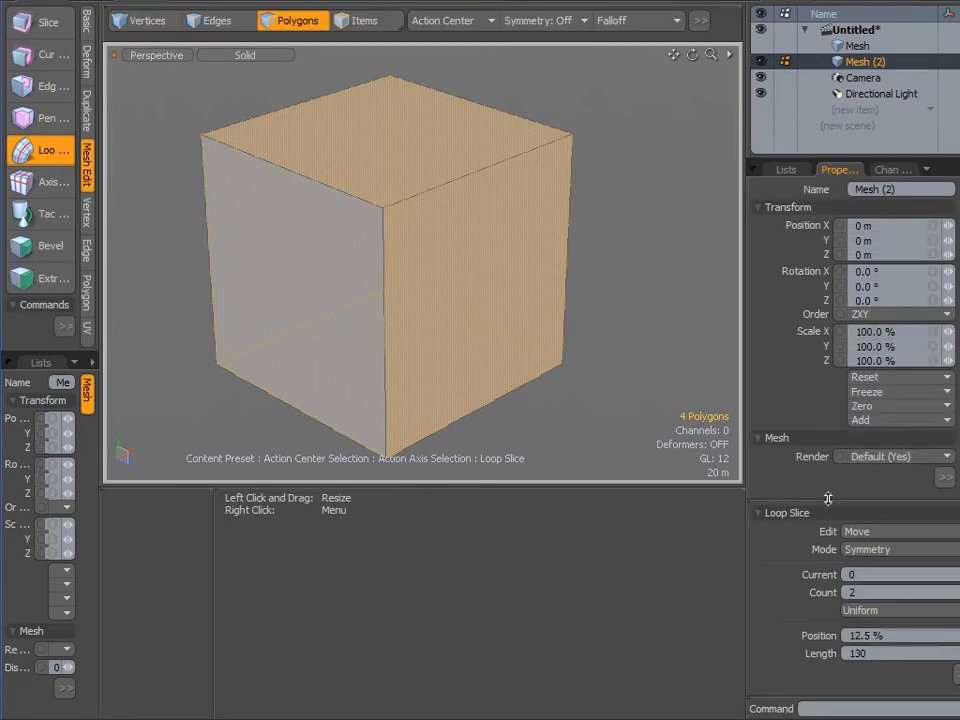
left_click_drag(560, 420, 688, 615, "alt")
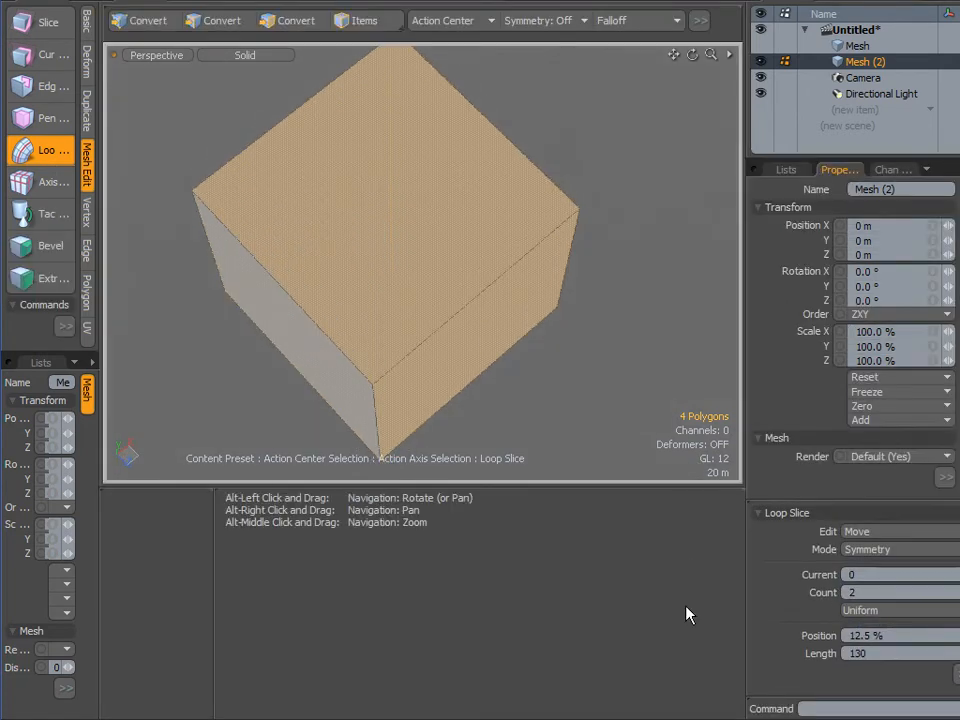
left_click(543, 322)
left_click_drag(543, 322, 607, 321)
key("space")
Select the eight-polygon band crossing the first cuts and Loop Slice it with two symmetric cuts at a position of 12%
key("3")
left_click(414, 270)
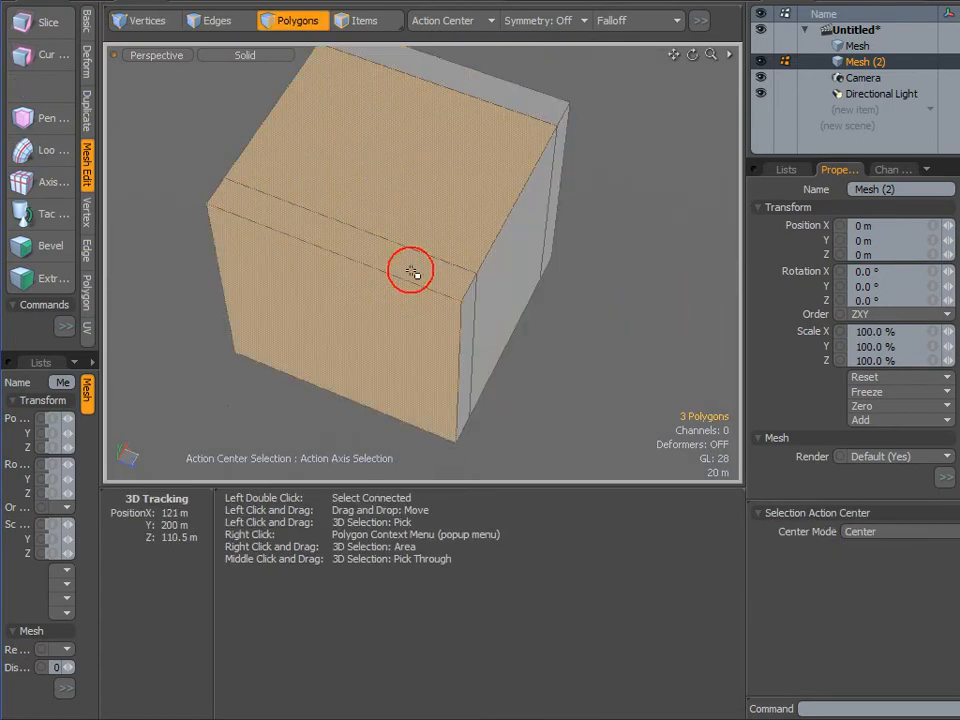
left_click(388, 327, "shift")
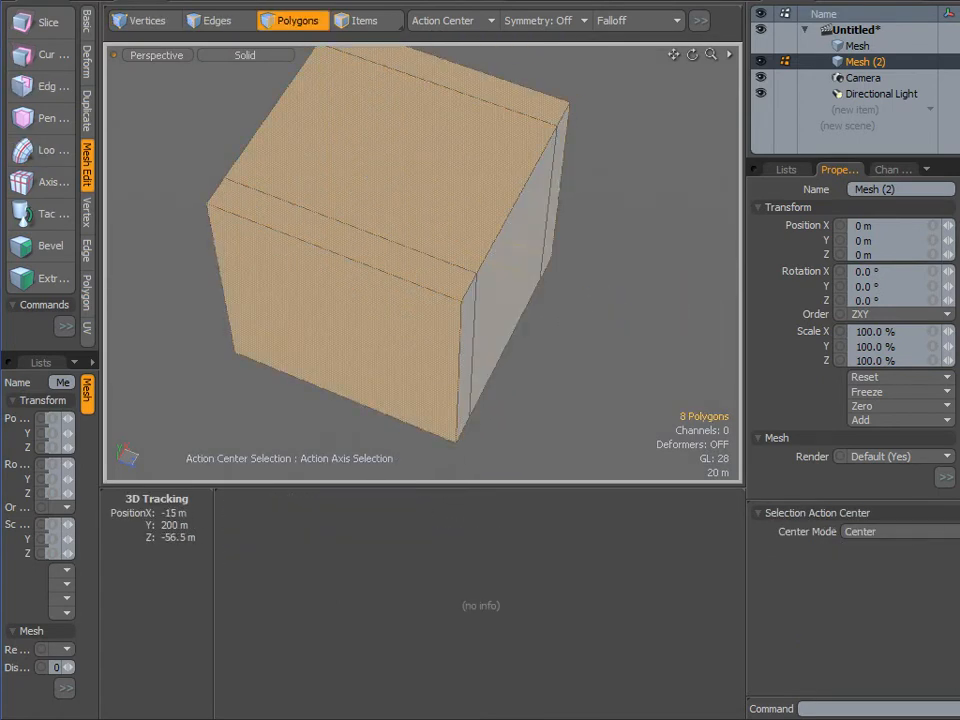
left_click(43, 150)
left_click(603, 285)
left_click_drag(603, 285, 591, 285)
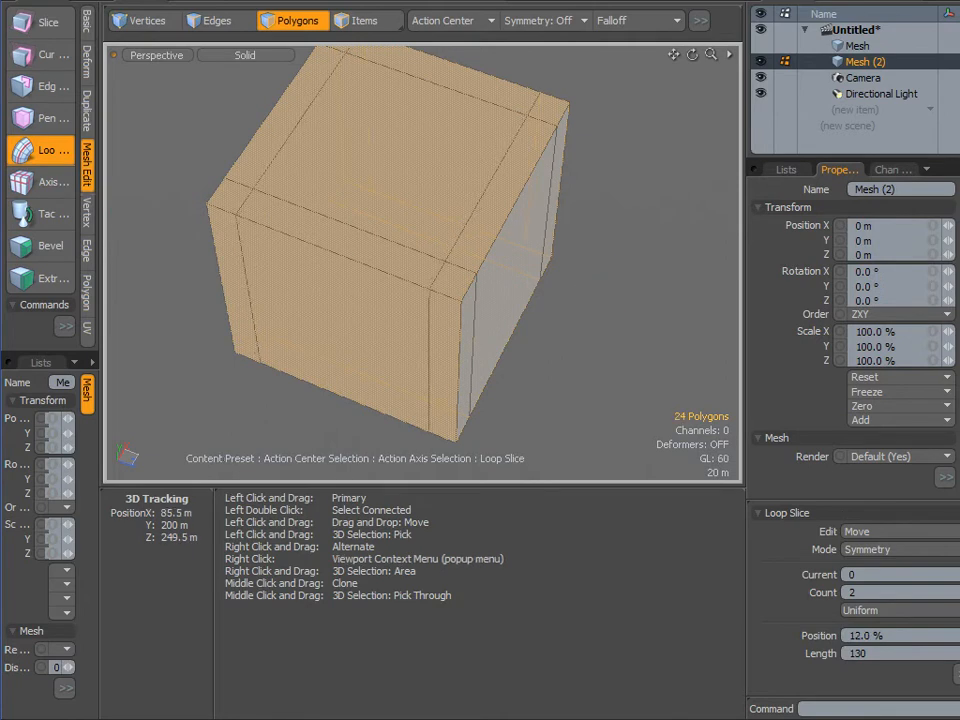
key("space")
Delete all side and bottom polygons of the cube, keeping only its sliced top face
left_click_drag(591, 343, 548, 262, "alt")
key("1")
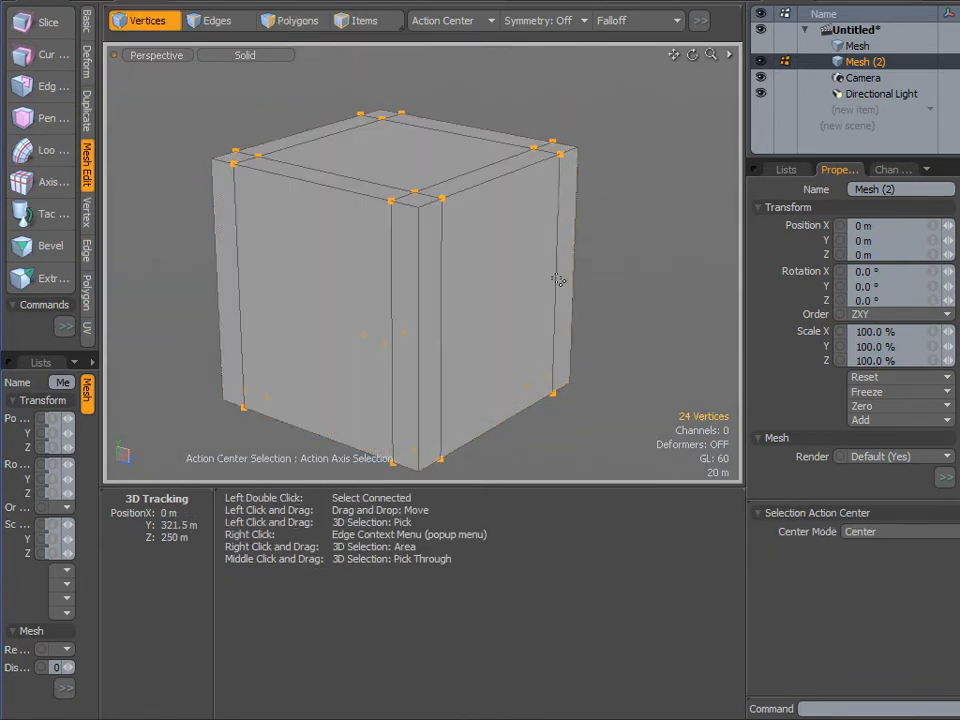
key("3")
left_click(626, 231)
mouse_move(636, 227)
left_mouse_down()
mouse_move(277, 292)
mouse_move(223, 291)
mouse_move(202, 306)
left_mouse_up()
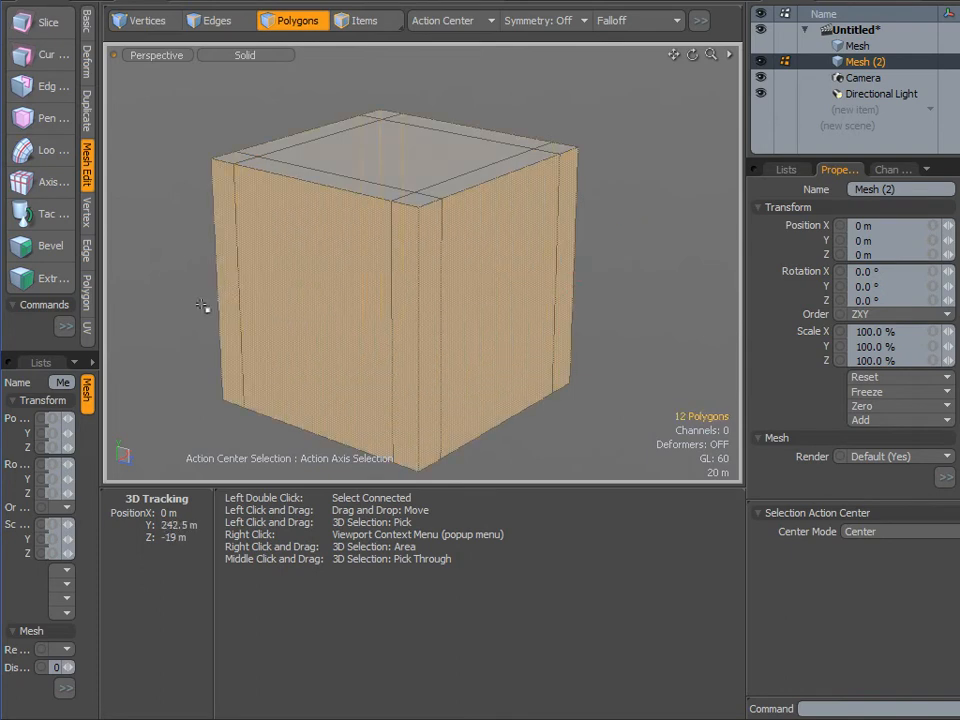
key("Delete")
mouse_move(508, 300)
right_mouse_down()
mouse_move(446, 281)
mouse_move(343, 579)
mouse_move(500, 320)
right_mouse_up()
key("Delete")
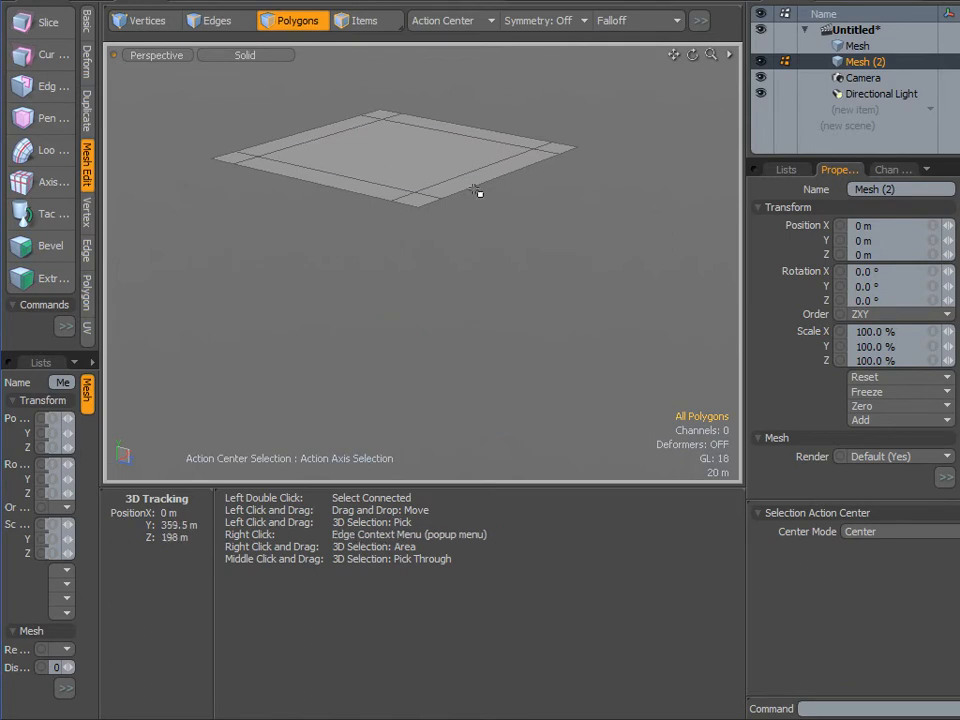
Add another mesh item and move the large centre polygon of the sliced face into it by cutting and pasting
left_click(402, 151)
mouse_move(557, 315)
left_mouse_down("alt")
mouse_move(564, 358)
mouse_move(516, 345)
mouse_move(556, 338)
left_mouse_up("alt")
left_click(855, 109)
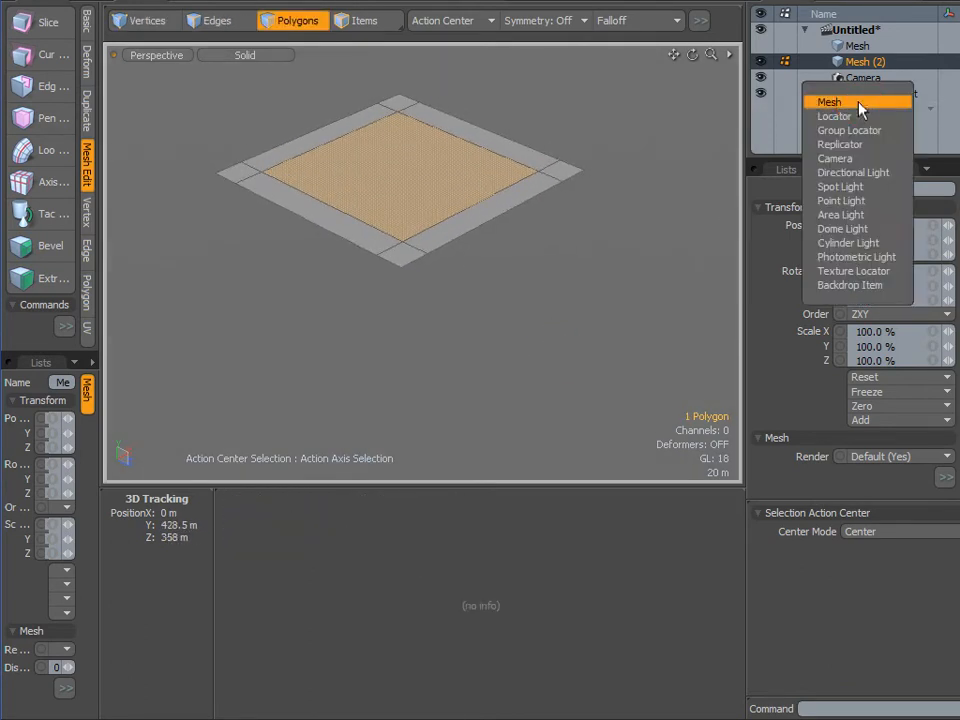
left_click(856, 102)
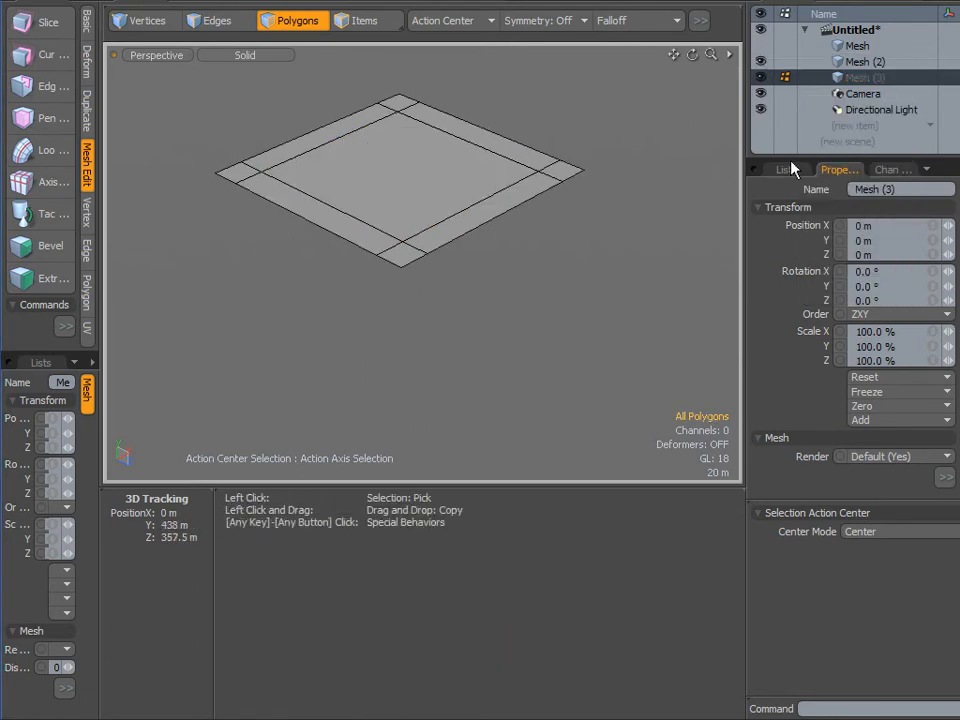
left_click(850, 62)
left_click(446, 167)
key("ctrl+x")
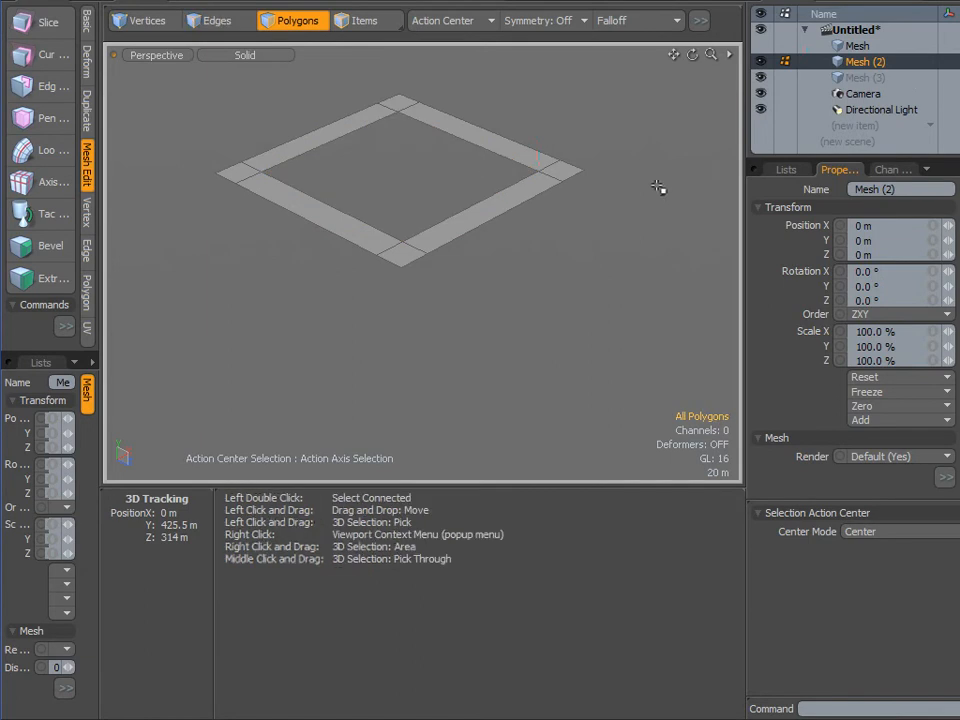
left_click(836, 78)
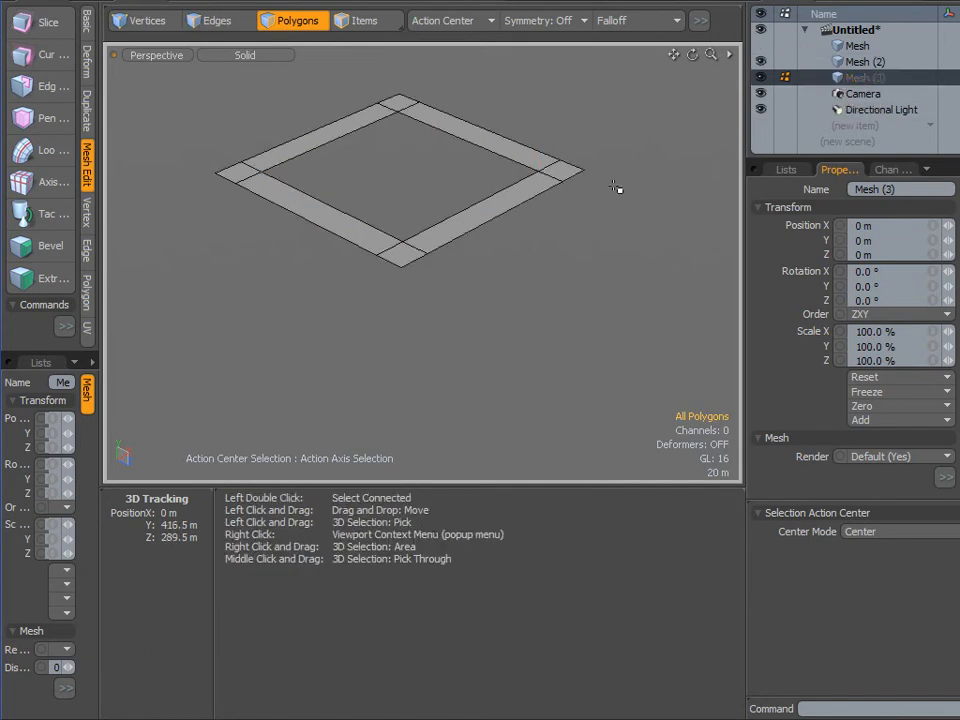
key("ctrl+v")
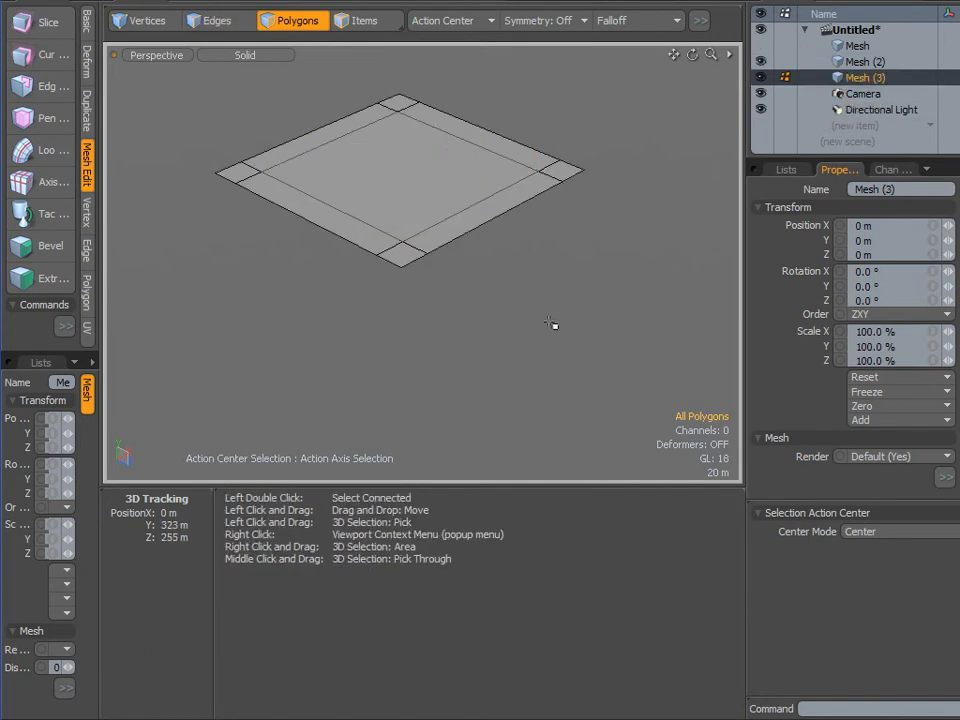
Scale the pasted polygon uniformly to about 159% and bevel it with a shift of about 11.2 m to form the tabletop slab
key("y")
left_click_drag(407, 178, 467, 178)
left_click_drag(400, 171, 402, 171)
left_click_drag(414, 264, 404, 368, "alt")
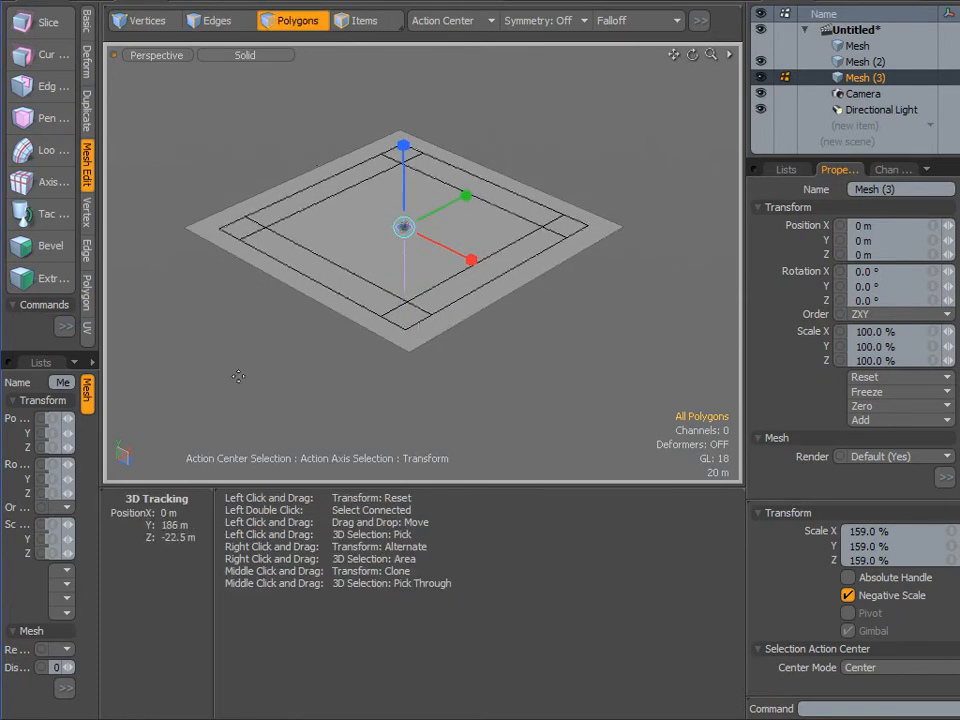
key("b")
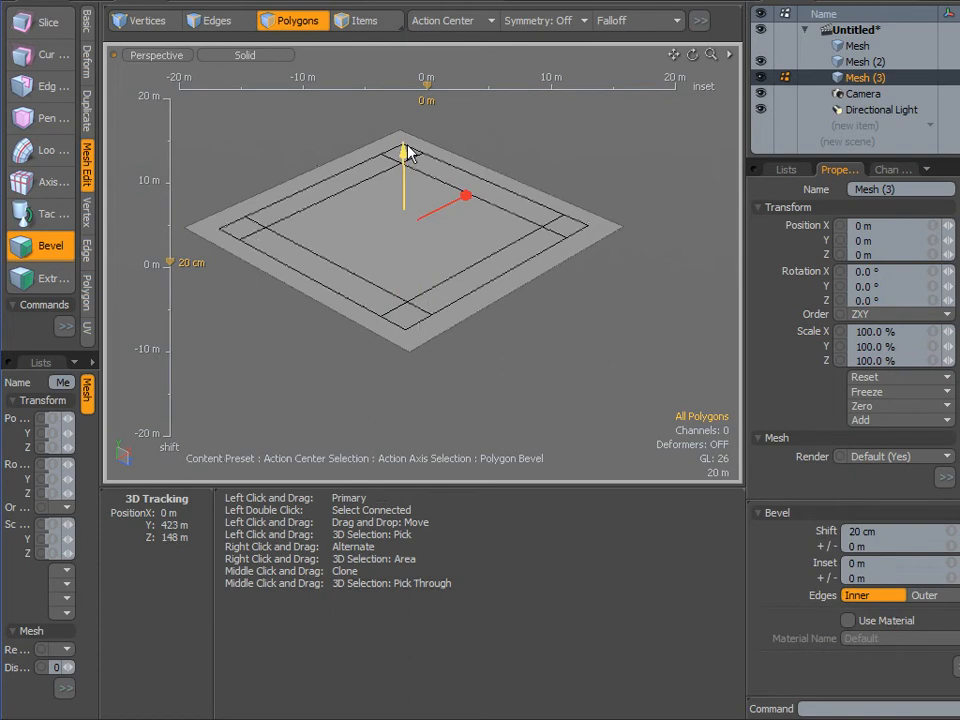
left_click_drag(403, 144, 403, 127)
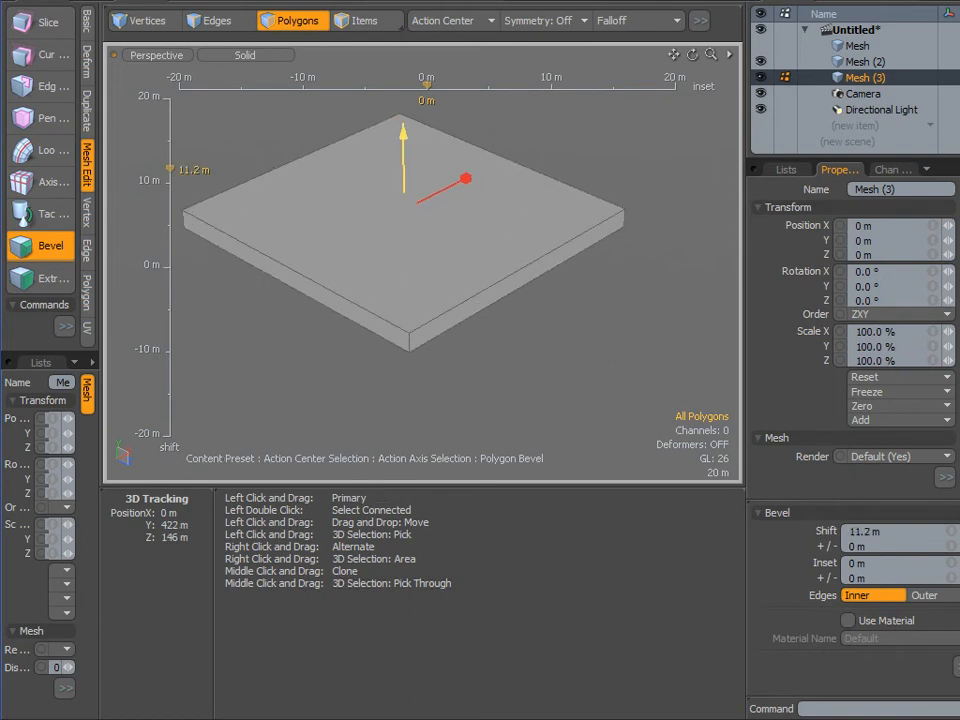
Select the four corner polygons of the frame in Mesh (2) and bevel them downward with a shift of about -209 m to form legs
key("space")
left_click_drag(448, 229, 548, 284, "alt")
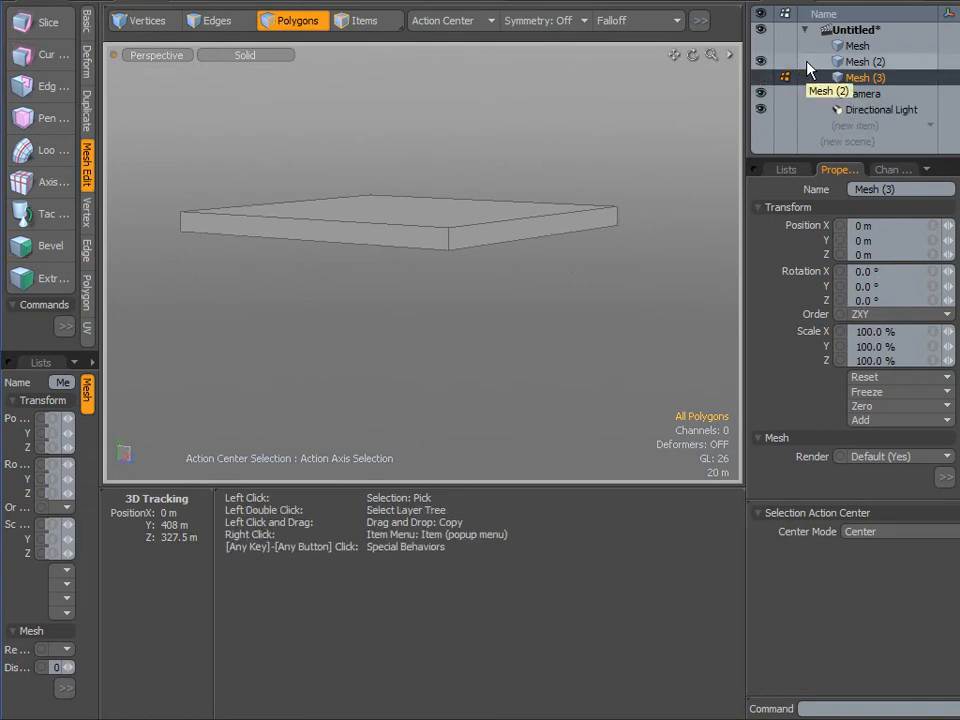
left_click(838, 62)
left_click_drag(690, 190, 490, 346, "alt")
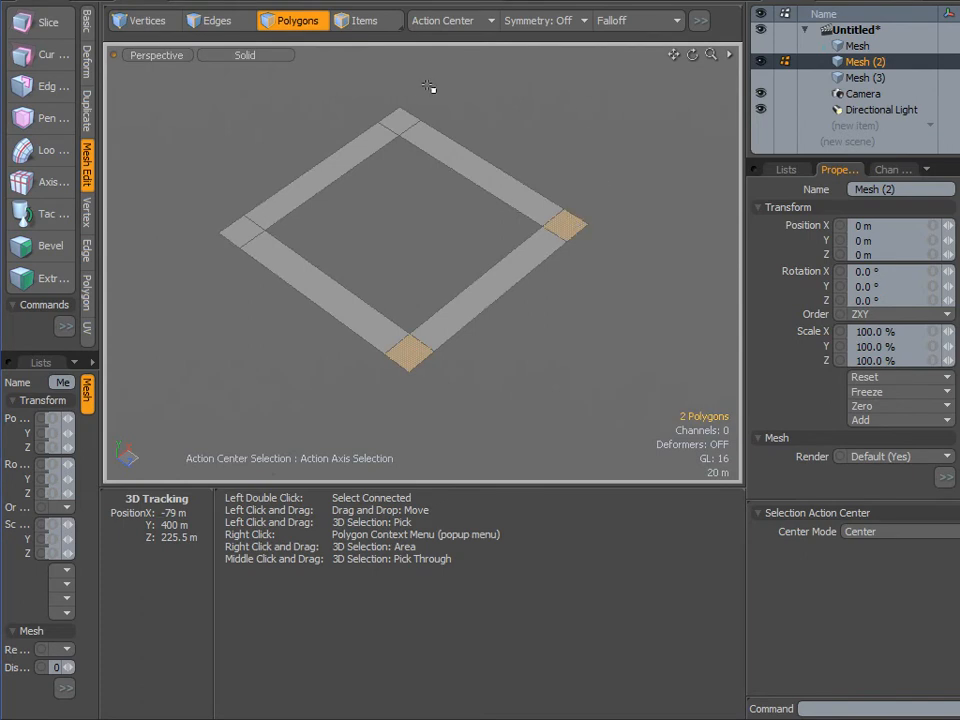
left_click_drag(236, 232, 306, 249, "alt")
key("b")
left_click(345, 304)
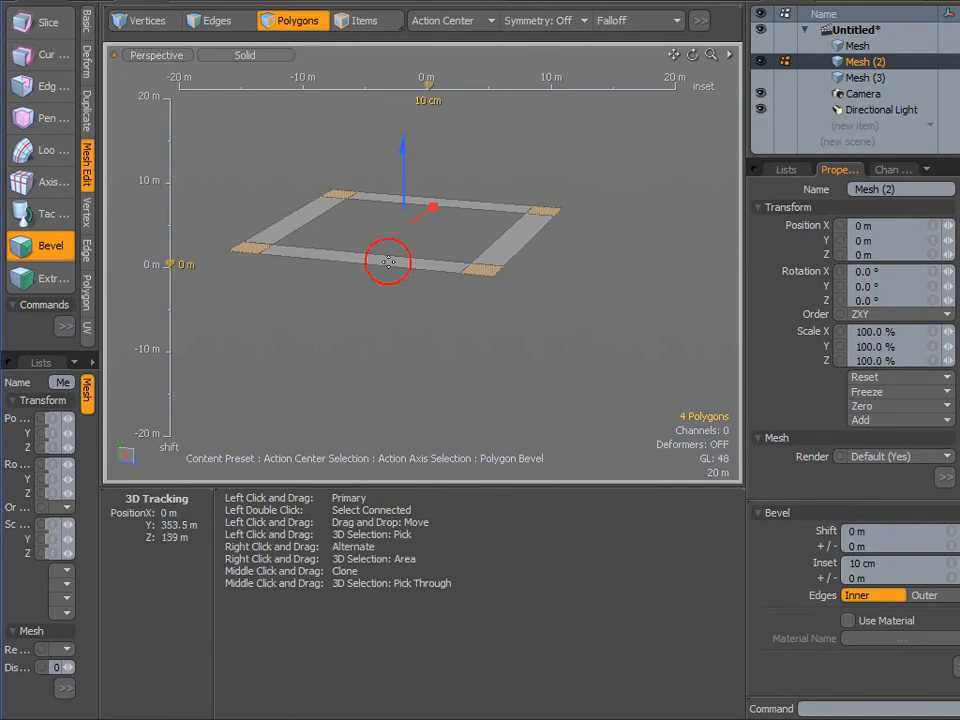
left_click_drag(404, 152, 404, 376)
scroll(499, 353, "down", 2)
right_click_drag(581, 398, 586, 270, "alt")
left_click_drag(436, 232, 436, 322)
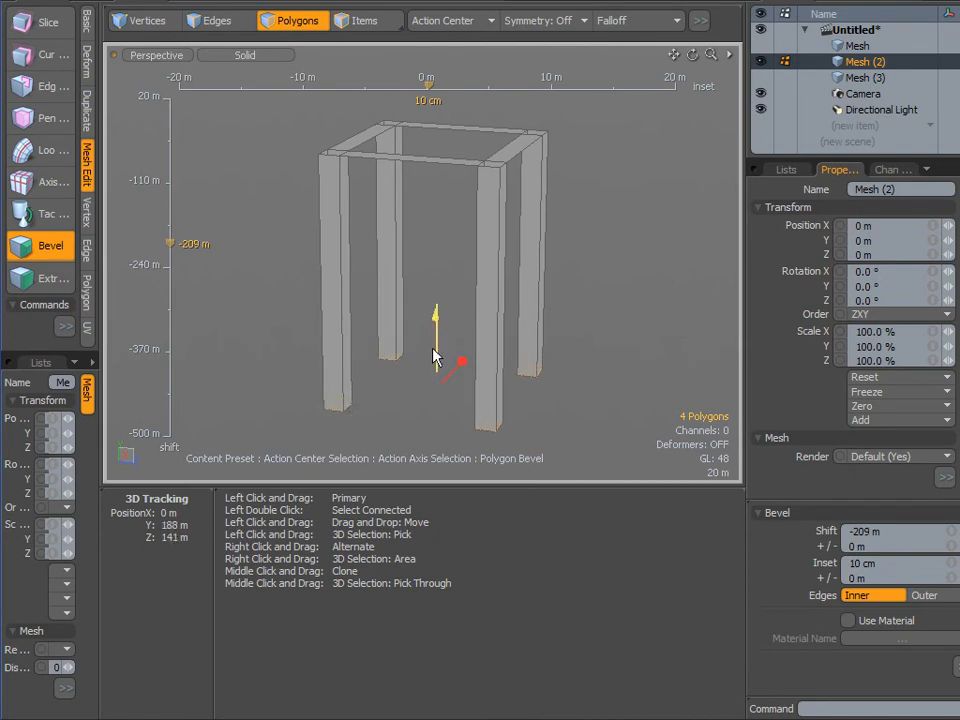
Splay the legs outward by scaling the four leg-end polygons to about 107% in X and 107% in Y
key("r")
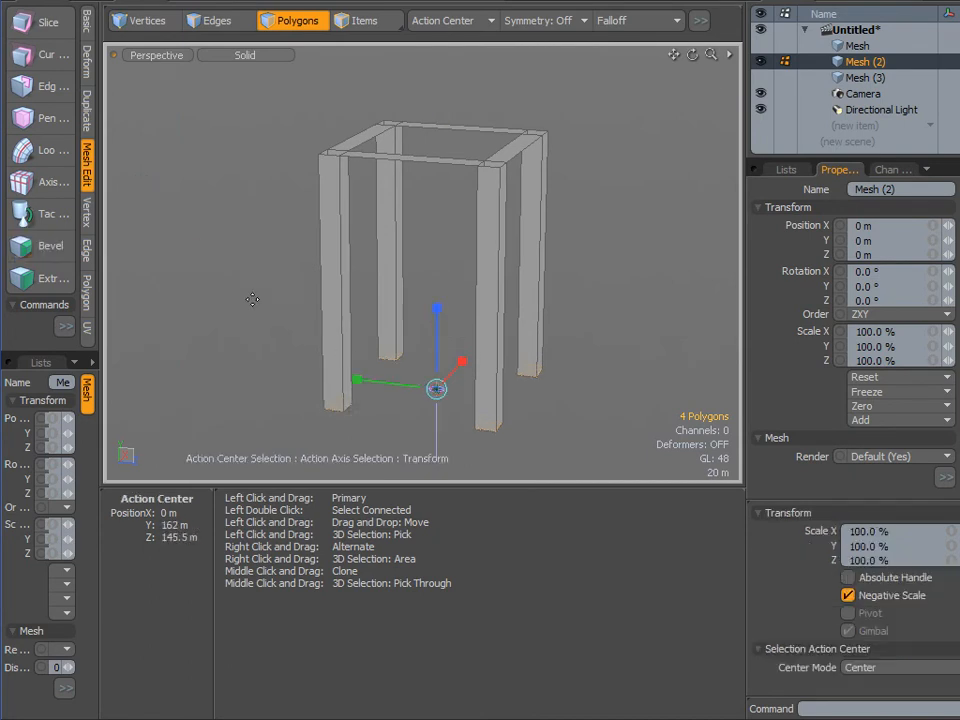
left_click_drag(272, 354, 338, 323, "alt")
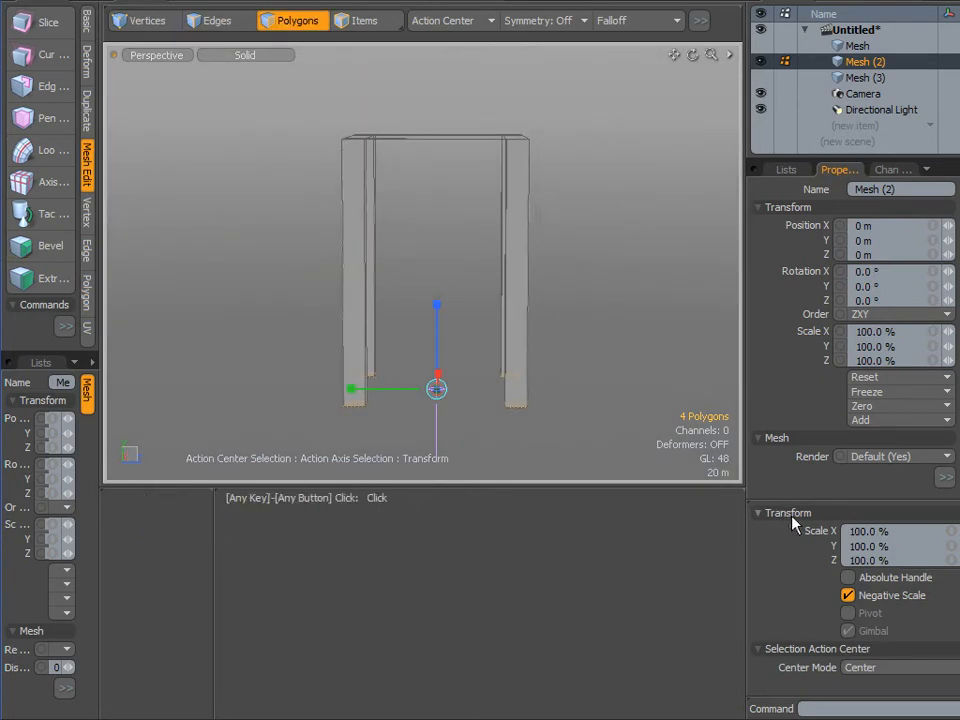
mouse_move(805, 427)
left_mouse_down()
mouse_move(804, 401)
mouse_move(801, 426)
left_mouse_up()
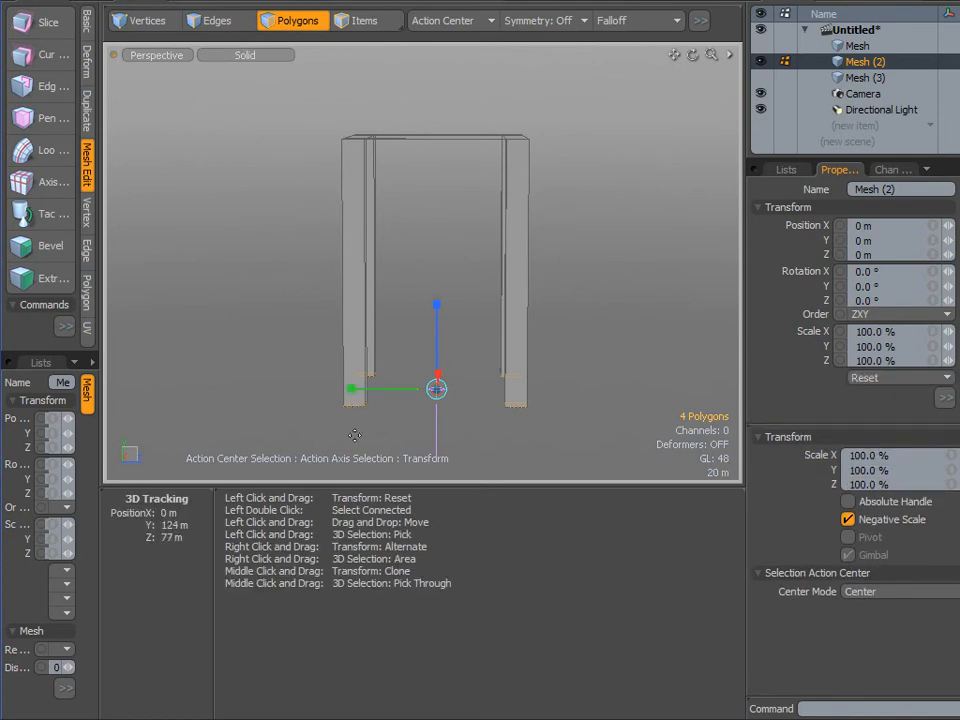
left_click_drag(355, 399, 336, 390)
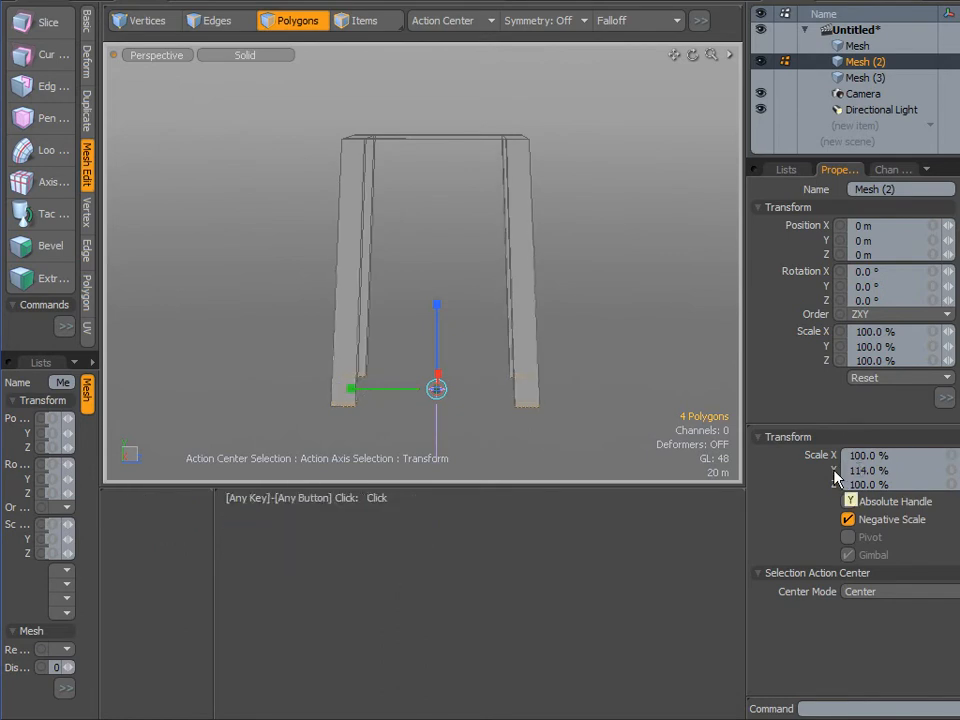
left_click_drag(349, 385, 354, 389)
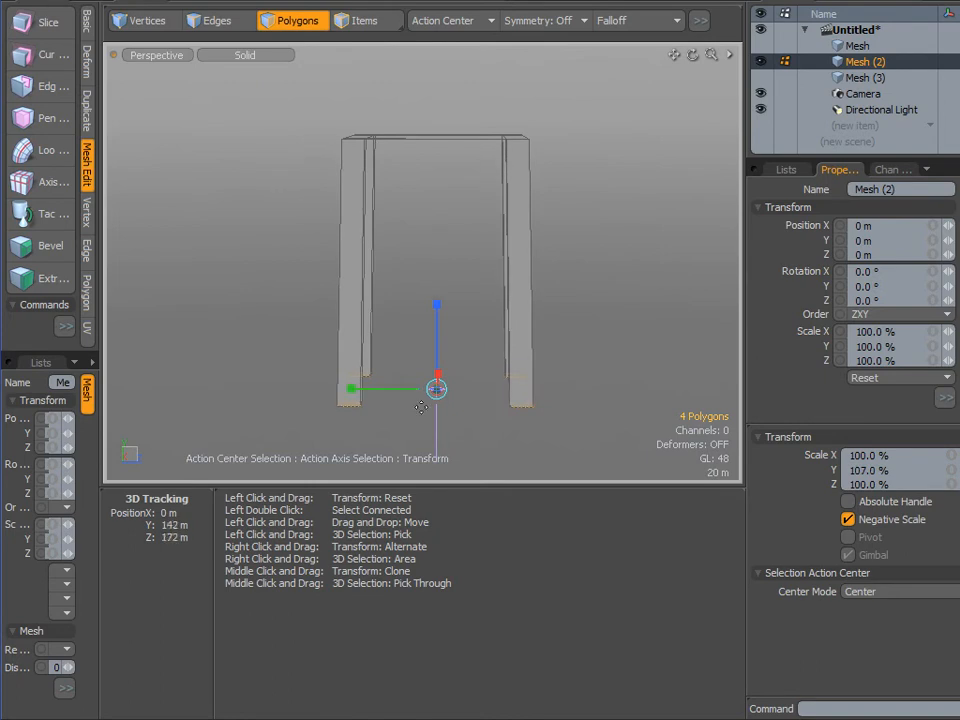
left_click_drag(583, 416, 291, 424, "alt")
left_click_drag(527, 396, 530, 390)
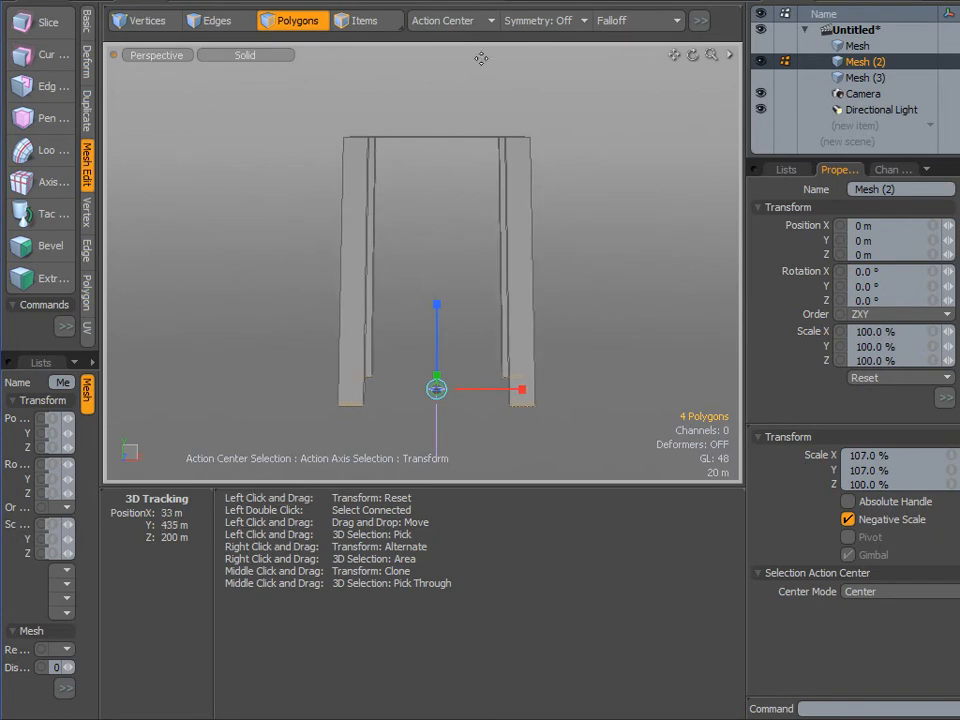
Set the action center to Local and taper the legs by scaling each leg-end polygon uniformly to about 42.5%
left_click(468, 24)
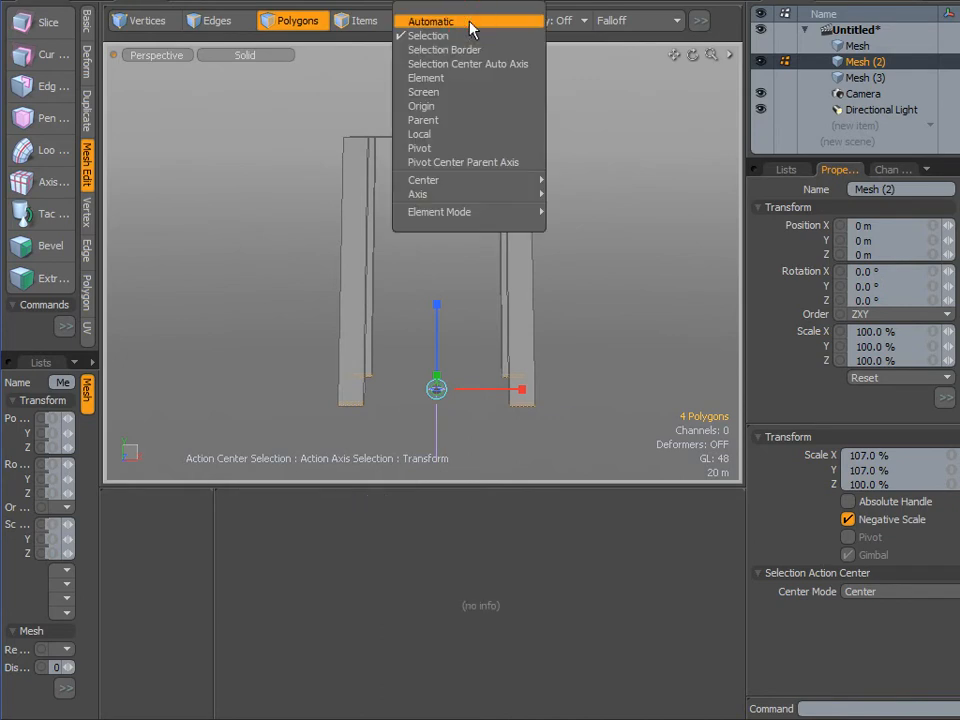
left_click(431, 132)
left_click_drag(516, 294, 549, 165, "alt")
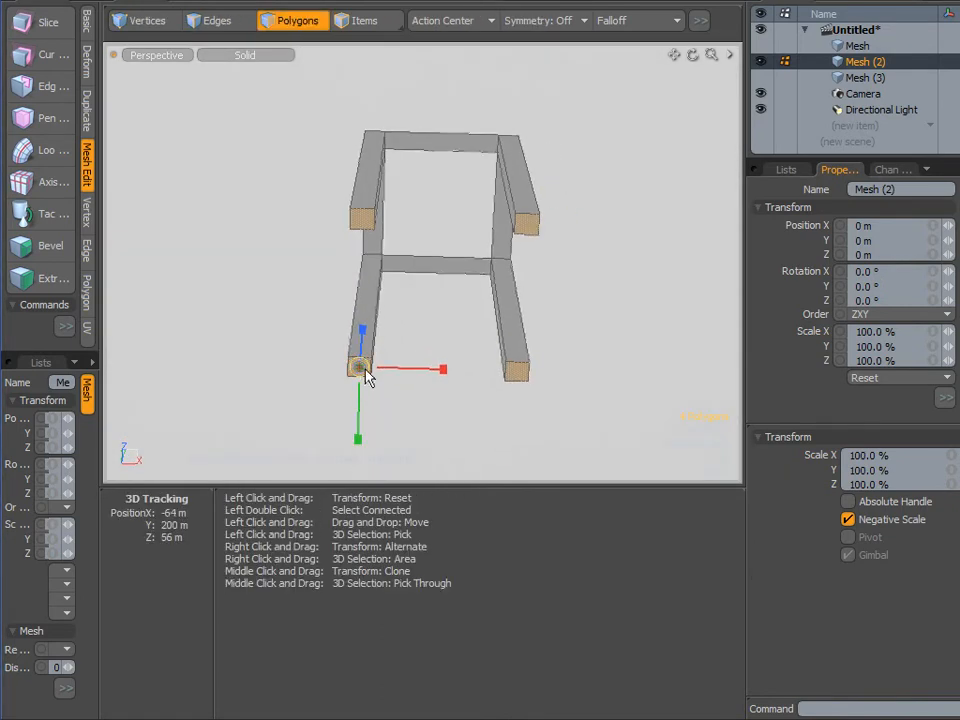
left_click_drag(361, 370, 340, 372)
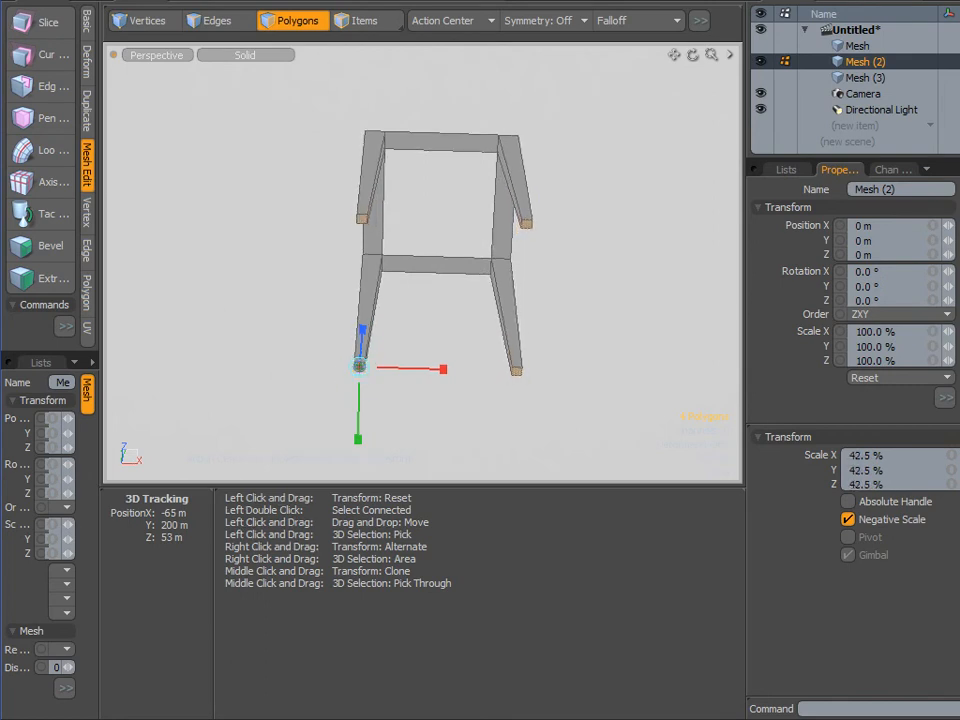
left_click_drag(238, 285, 242, 508, "alt")
key("space")
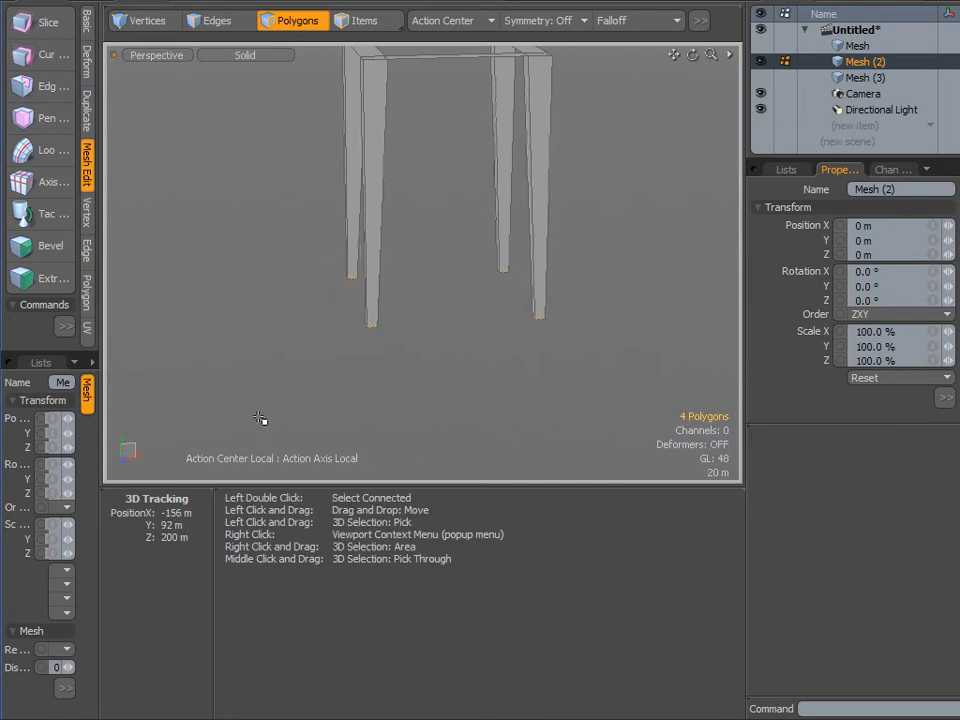
Move the four long strips between the legs into a new mesh item by cutting and pasting, and hide the leg mesh
left_click_drag(264, 299, 531, 422, "alt")
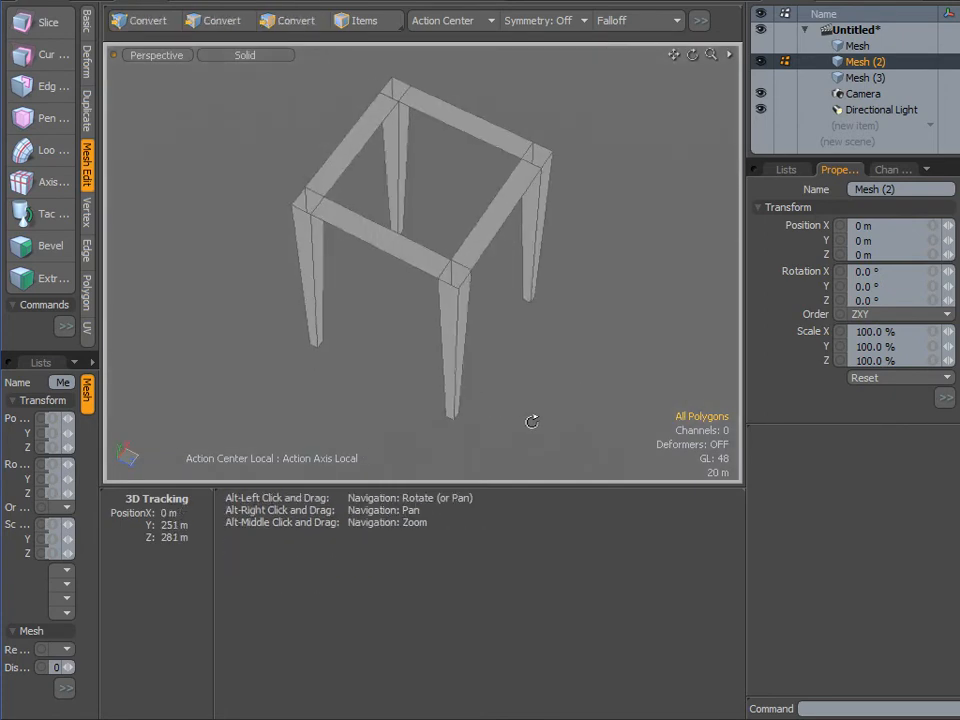
left_click_drag(391, 200, 395, 231)
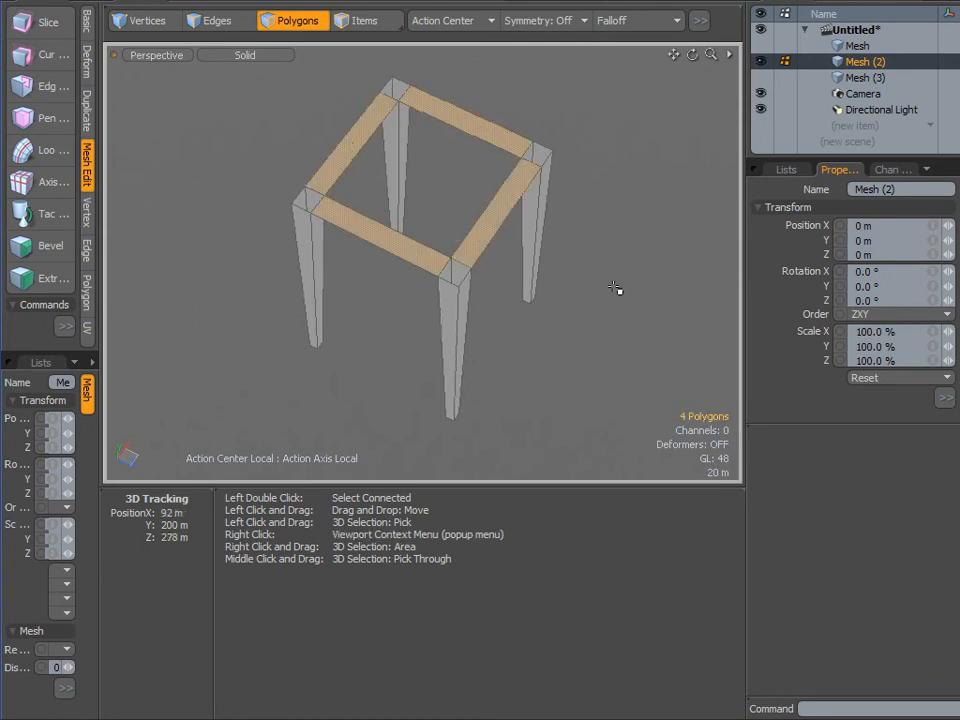
key("ctrl+x")
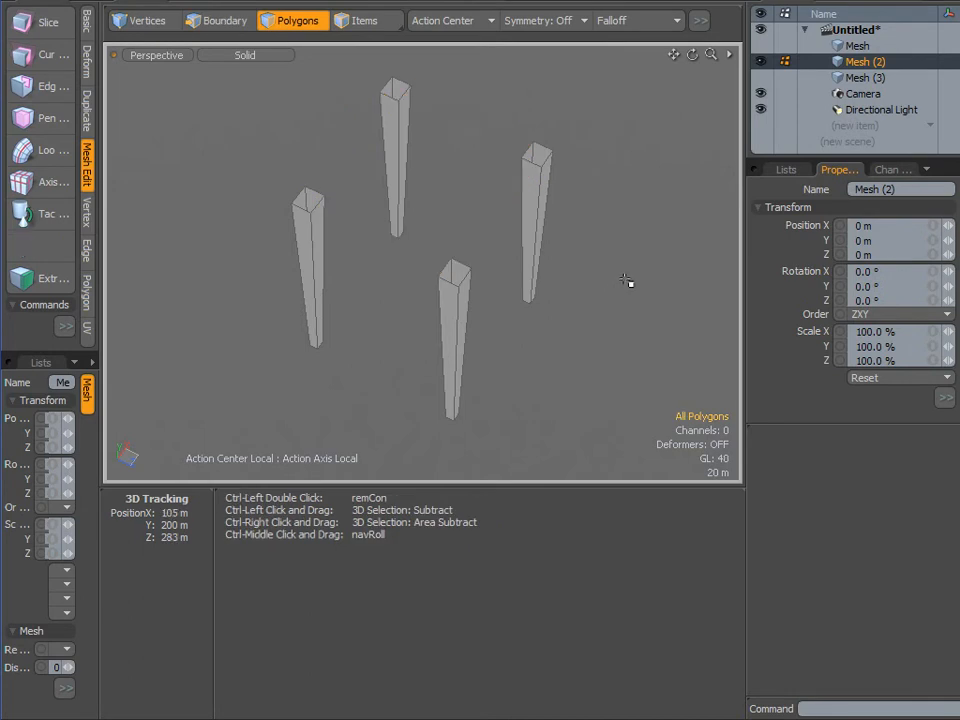
left_click(856, 127)
left_click(856, 130)
key("ctrl+v")
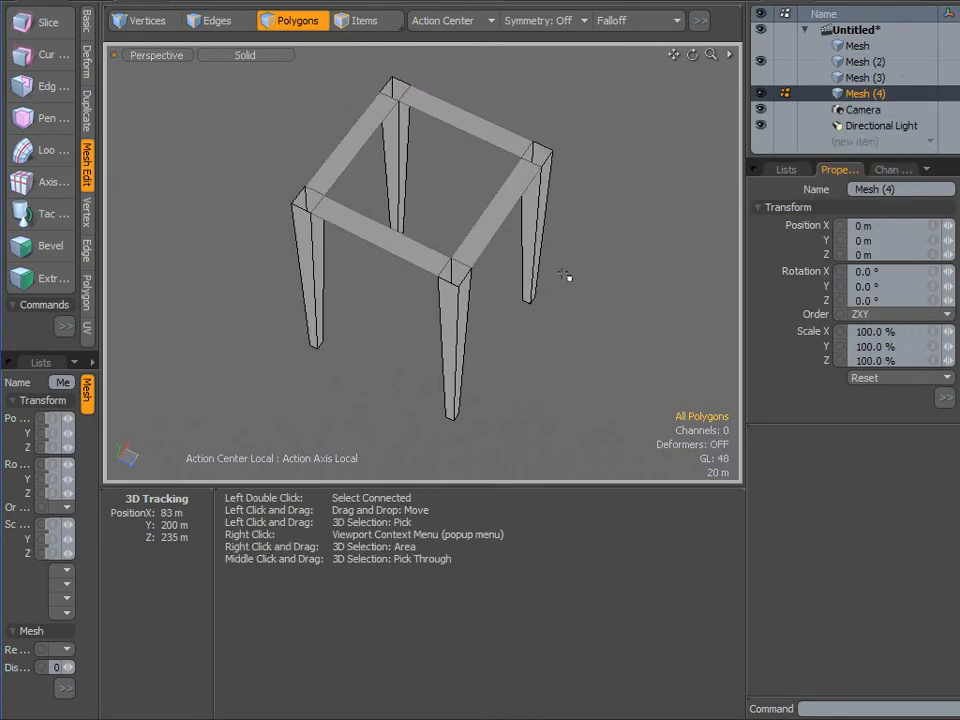
left_click(762, 93)
left_click_drag(531, 172, 525, 227, "alt")
left_click(306, 178)
left_click(228, 237)
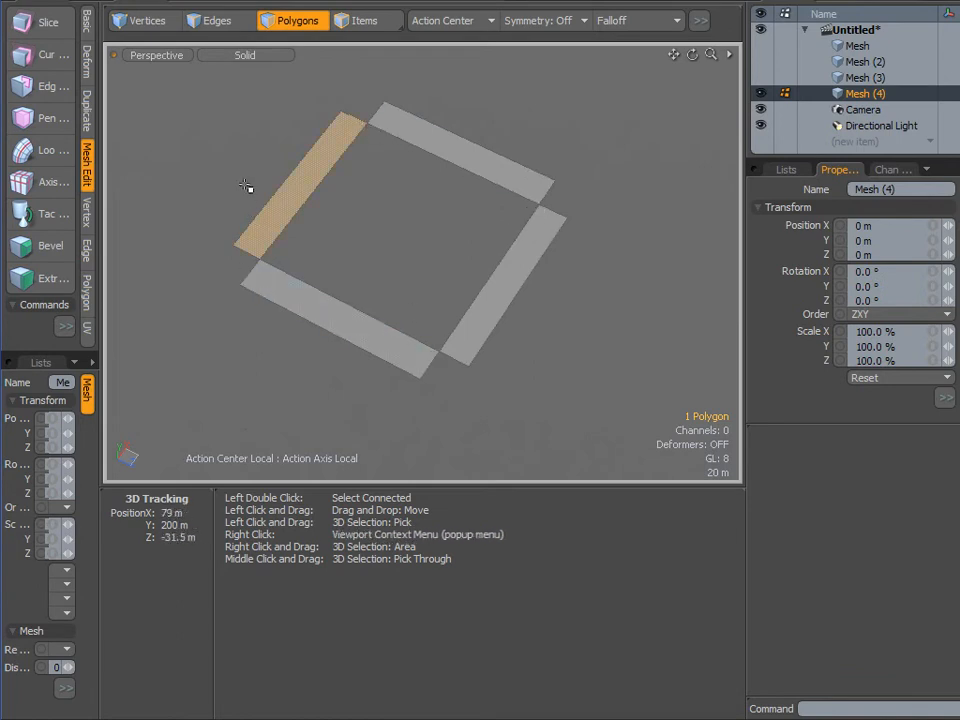
key("w")
left_click_drag(242, 158, 222, 180)
key("space")
Split all 12 vertices of the four strips to disconnect them, and activate Scale in polygon mode
left_click(147, 20)
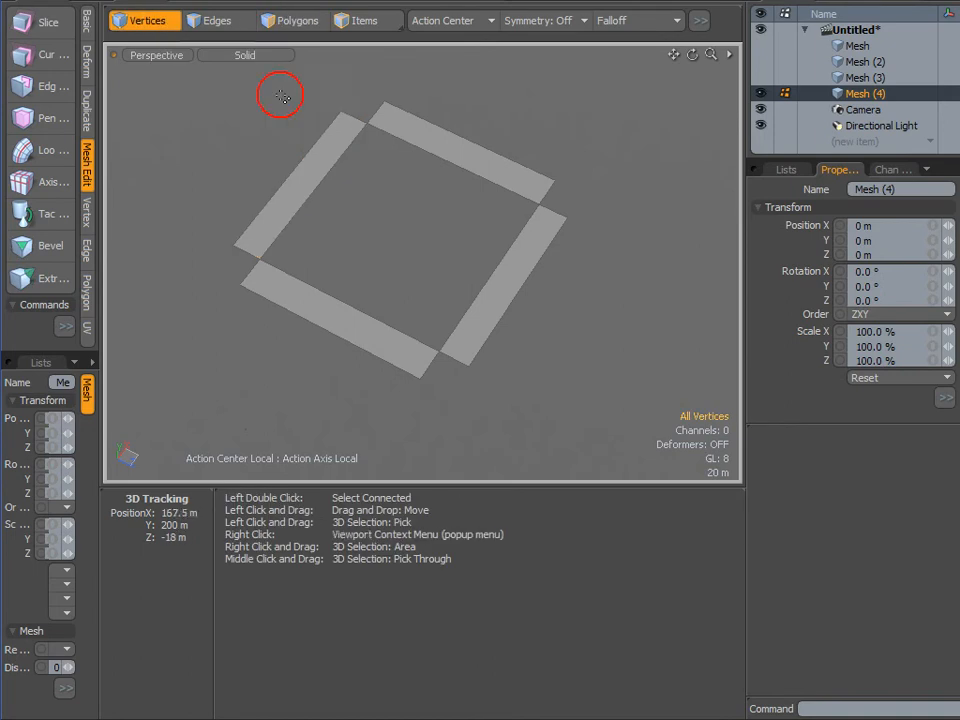
mouse_move(305, 88)
right_mouse_down()
mouse_move(700, 215)
mouse_move(690, 200)
right_mouse_up()
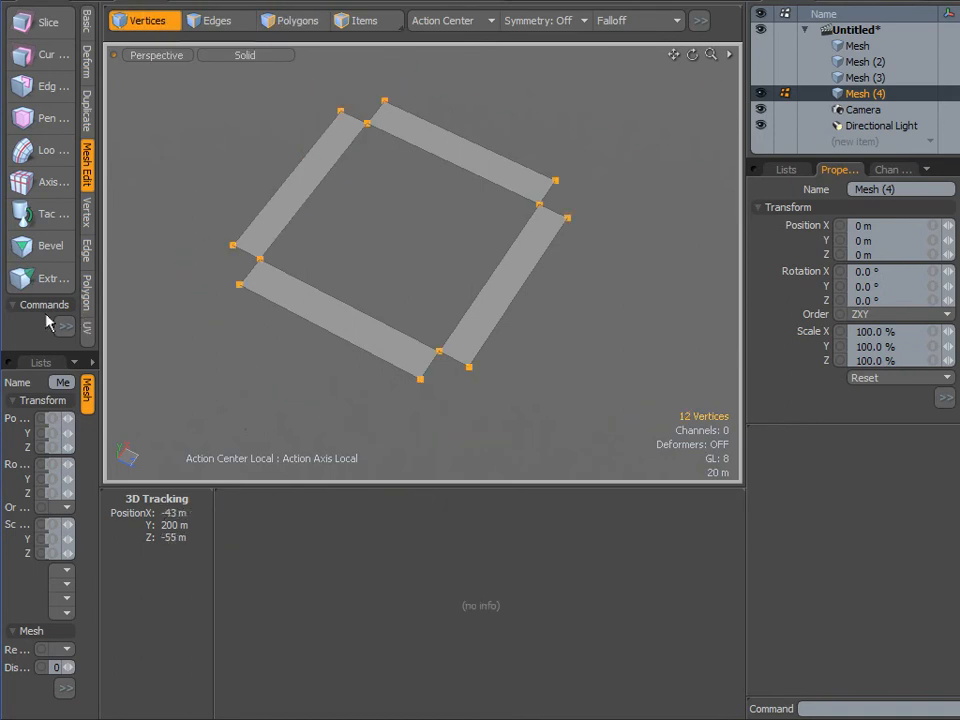
left_click(86, 212)
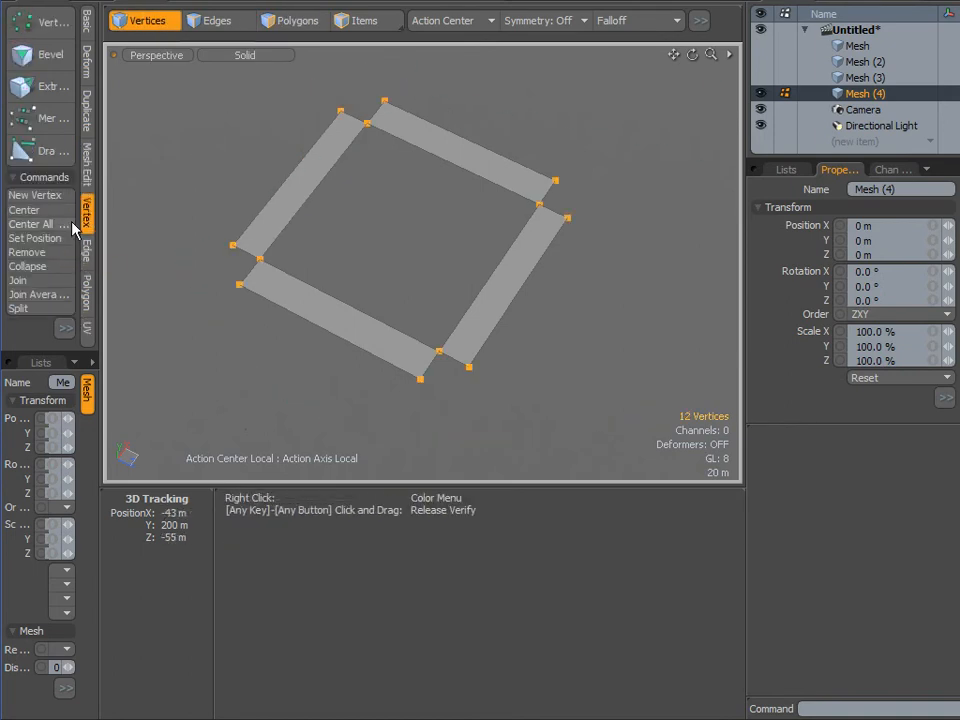
left_click(19, 308)
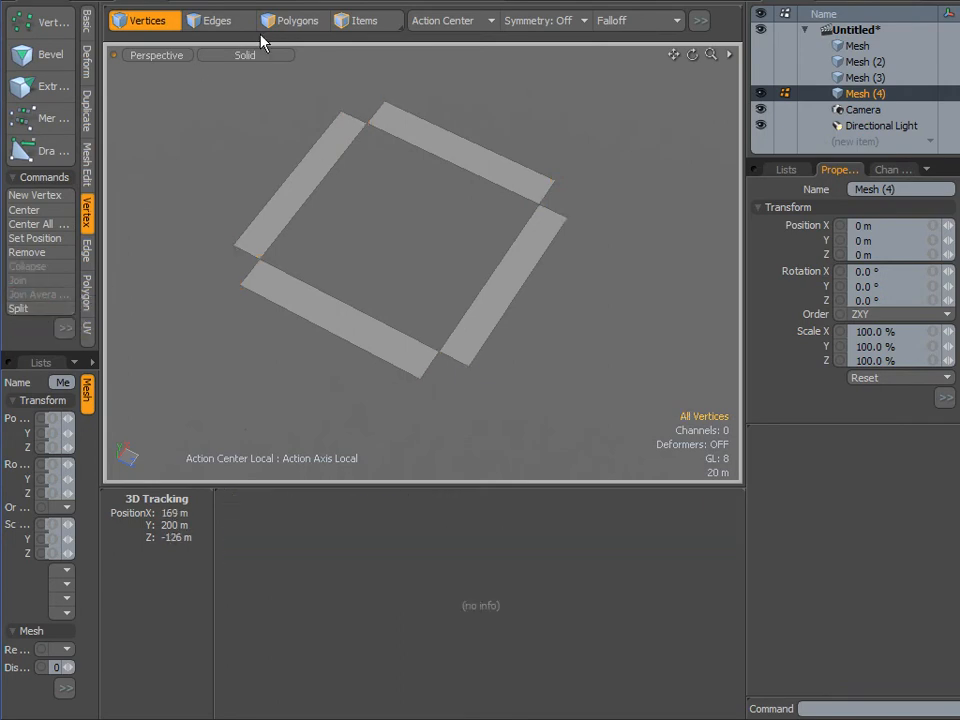
left_click(290, 24)
left_click(208, 317)
left_click_drag(208, 317, 260, 253, "alt")
key("r")
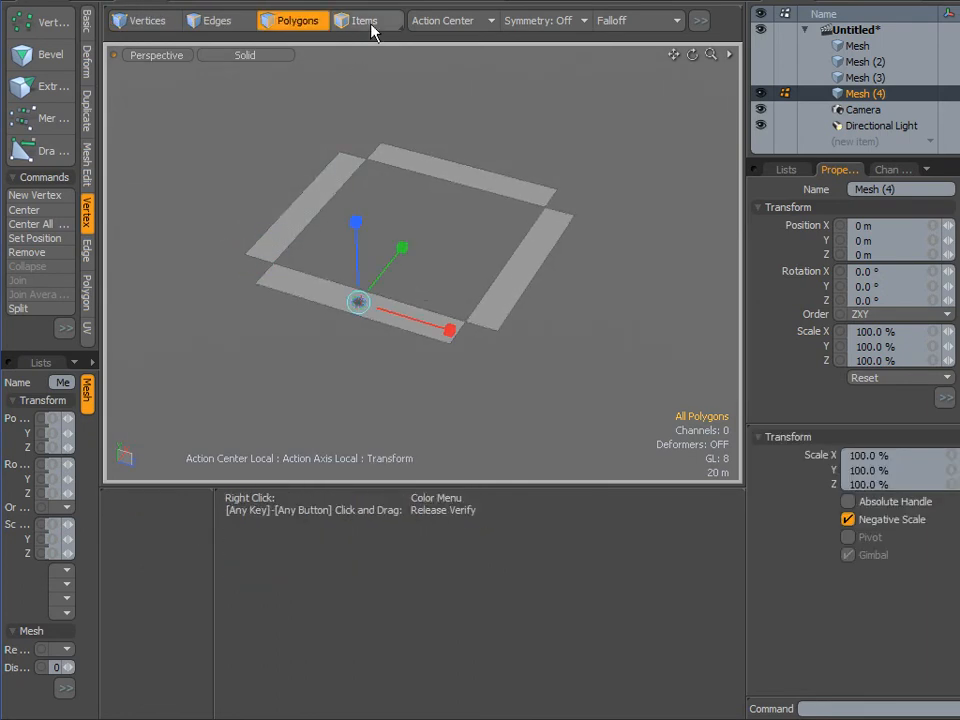
left_click(418, 20)
left_click(433, 38)
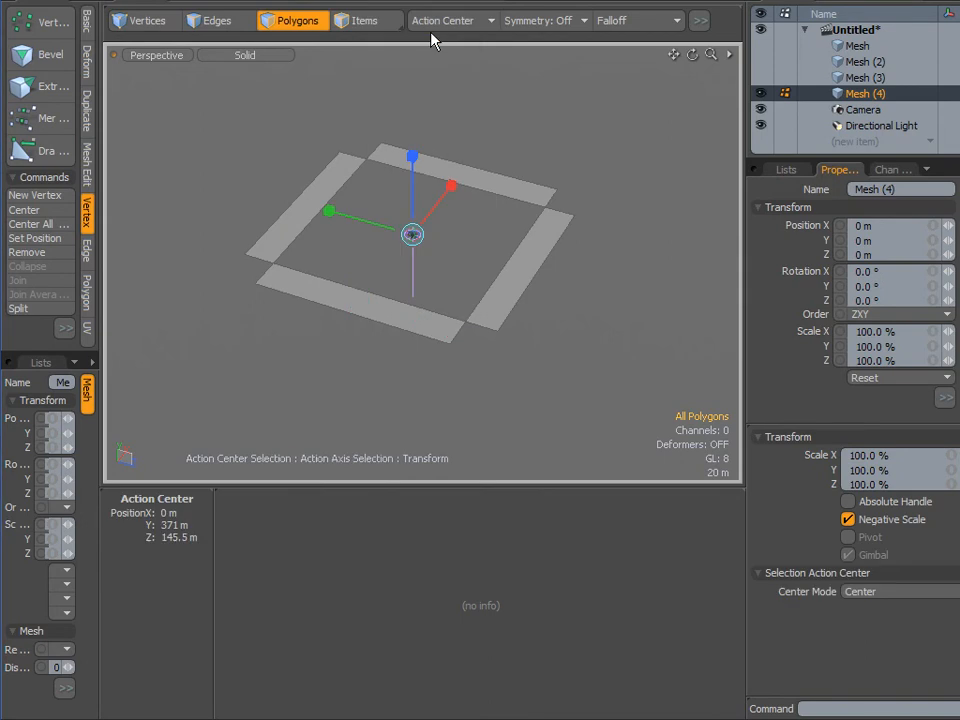
mouse_move(345, 259)
left_mouse_down("alt")
mouse_move(332, 279)
mouse_move(340, 262)
left_mouse_up("alt")
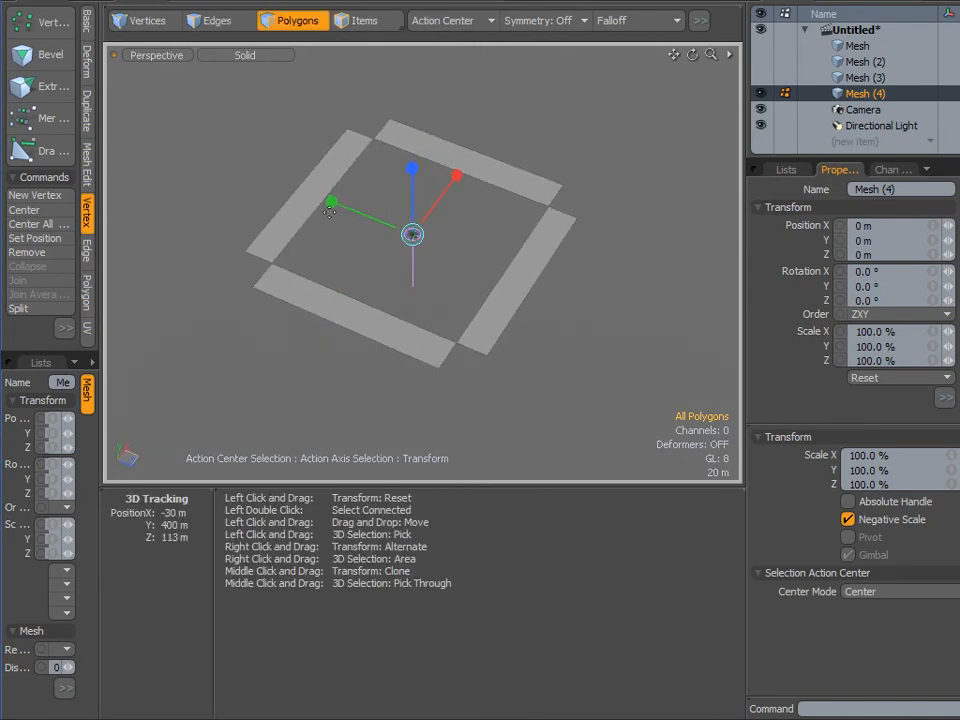
left_click_drag(332, 205, 337, 206)
key("ctrl+z")
With the Local action center, scale each strip to about 37.5% in Y and 119.5% in X
left_click(432, 24)
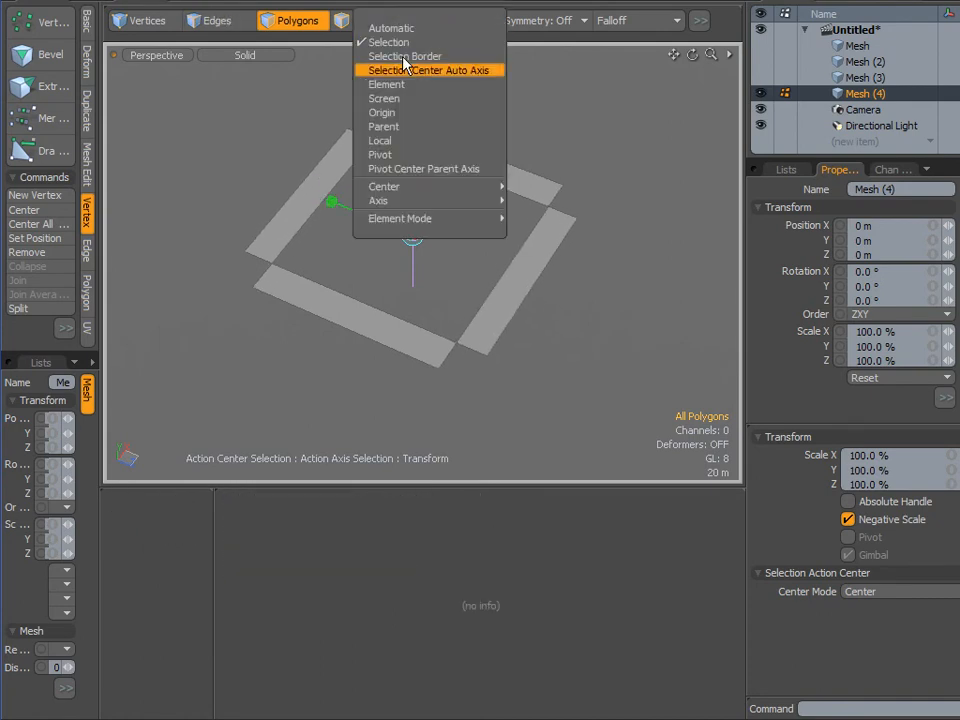
left_click(390, 140)
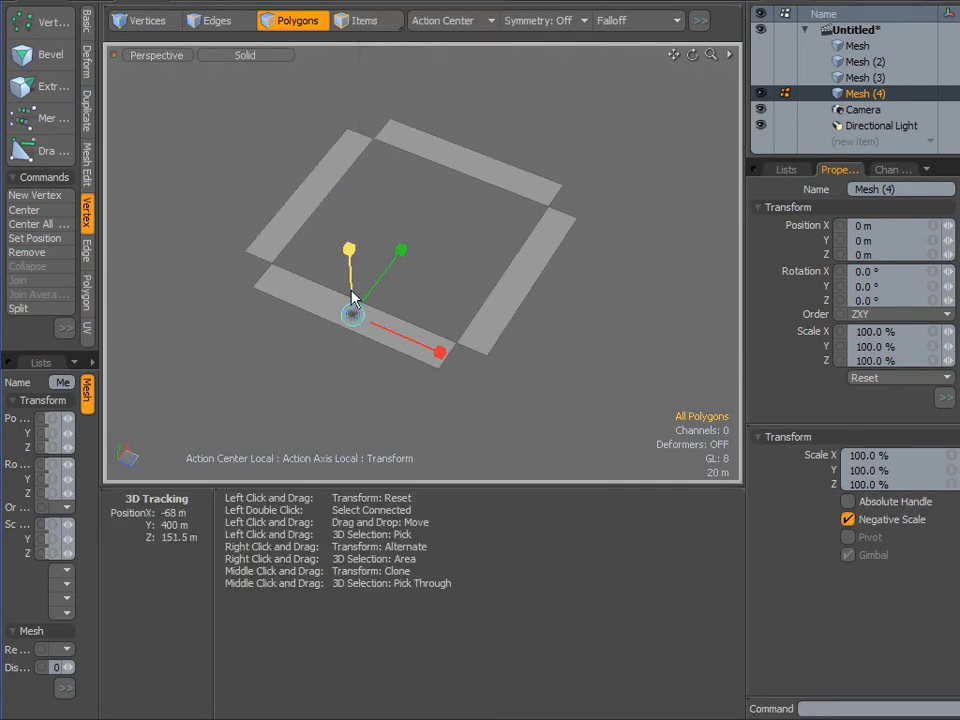
left_click_drag(403, 260, 373, 287)
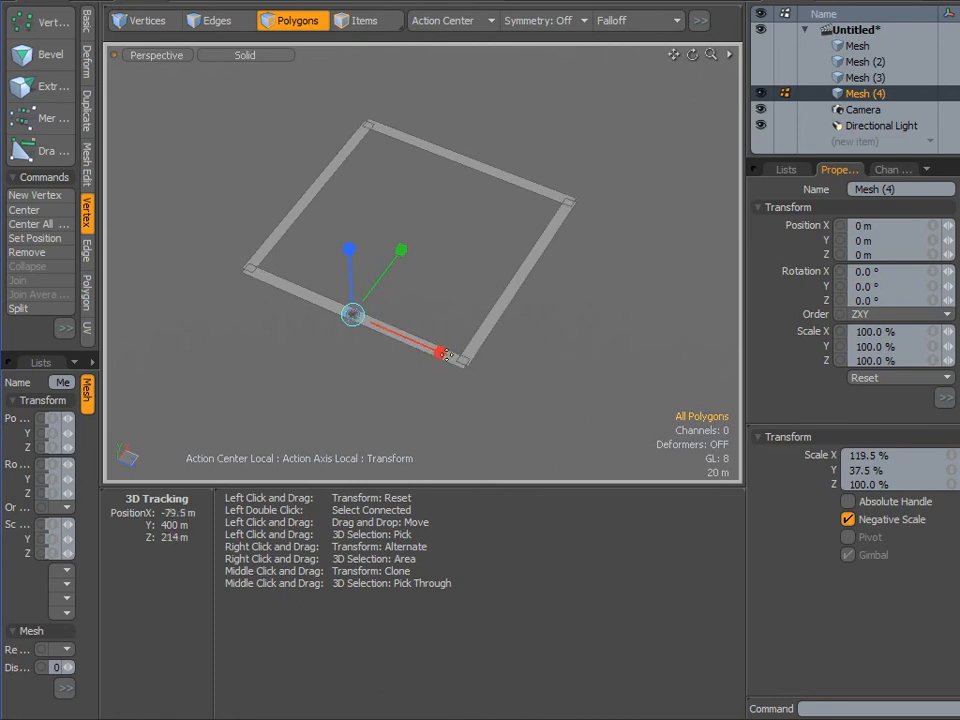
key("space")
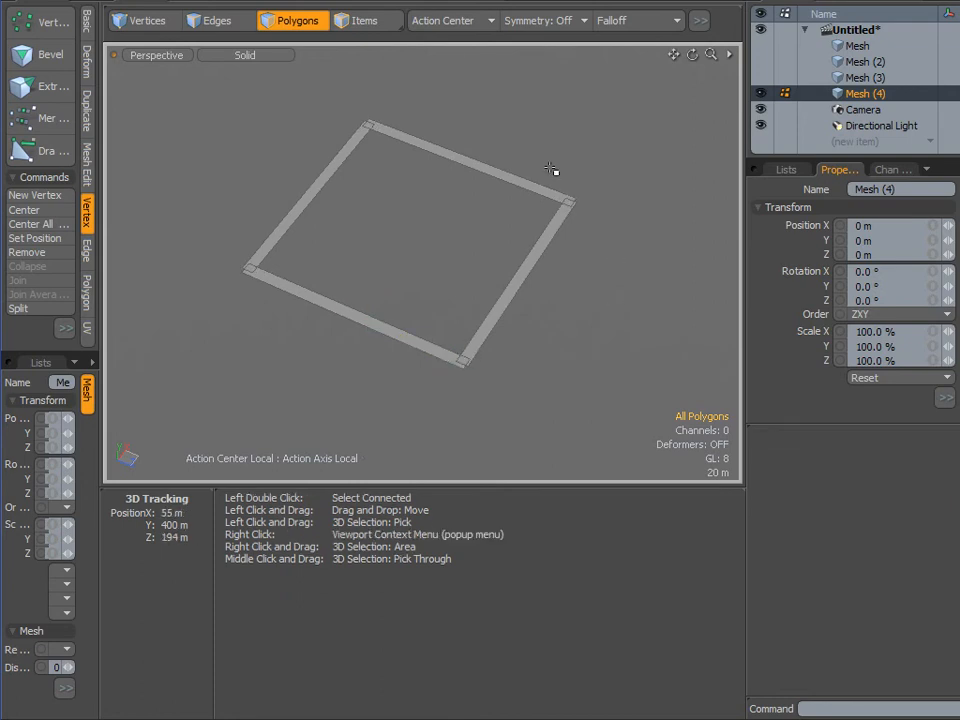
Set the action center to Selection, show the tabletop and leg meshes, and move the strips about 44 m down below the tabletop
left_click(448, 21)
left_click(430, 44)
left_click_drag(439, 47, 452, 156, "alt")
key("3")
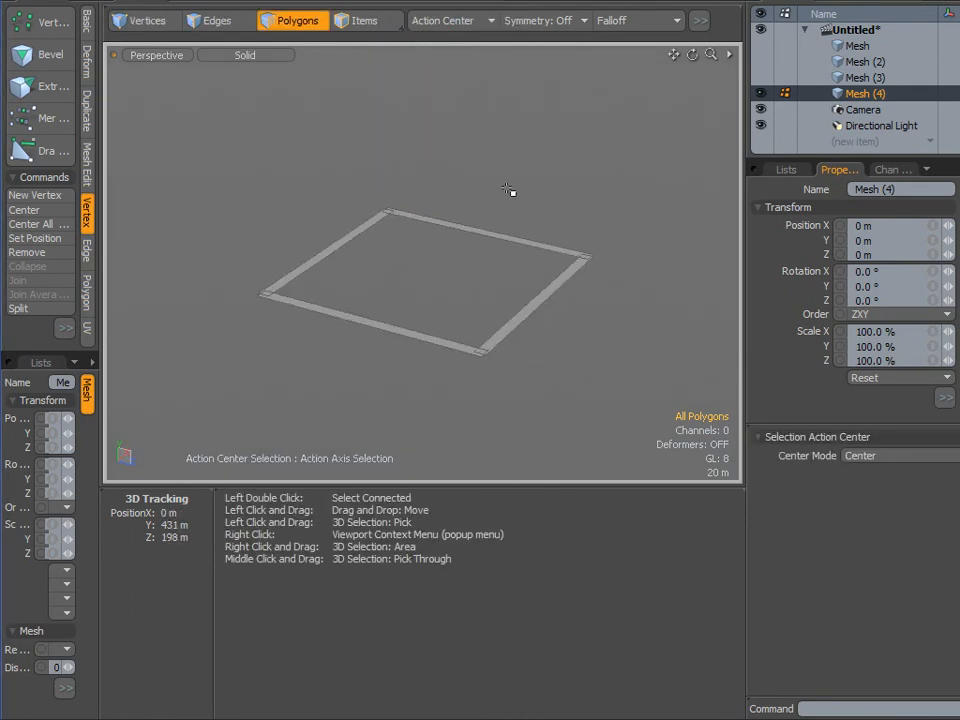
key("w")
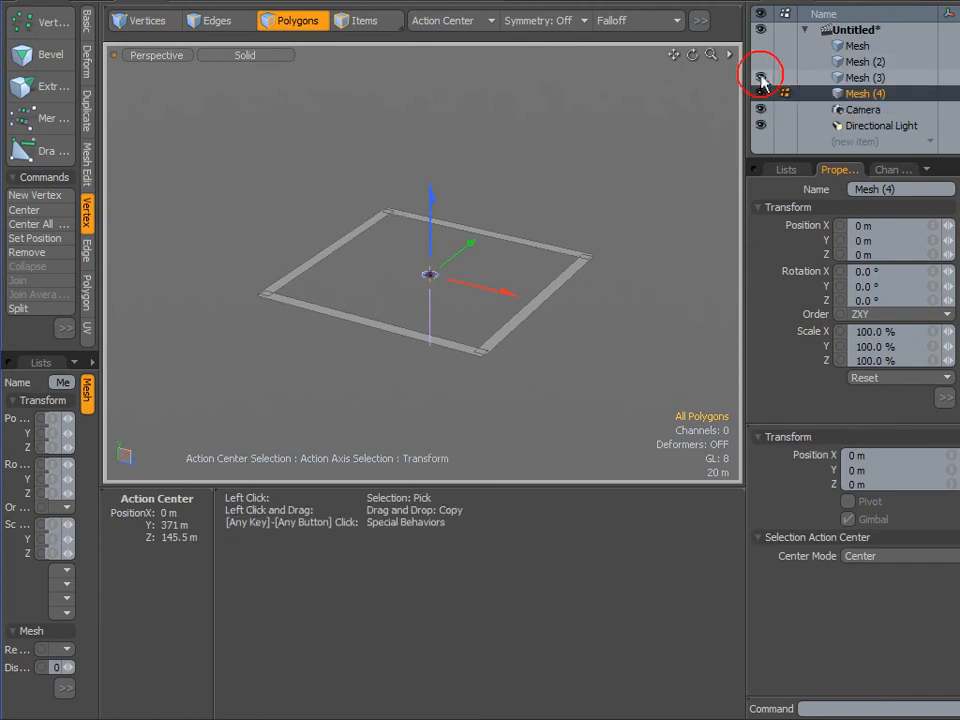
left_click(761, 77)
left_click(761, 61)
left_click_drag(572, 207, 386, 180, "alt")
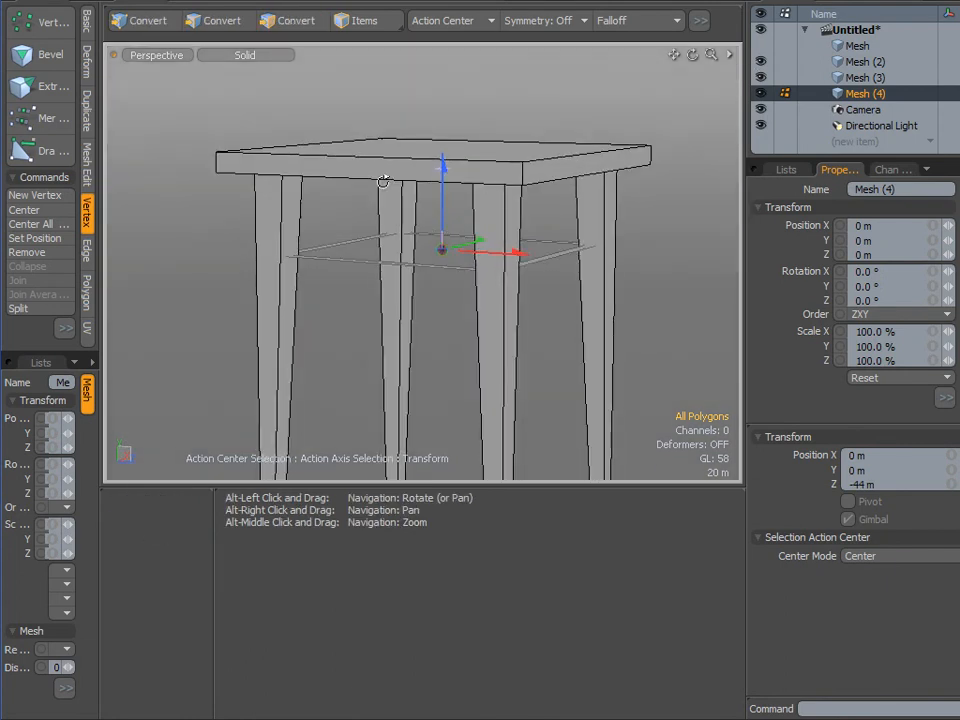
Bevel the four strips upward toward the tabletop to give them height as apron rails between the legs
key("b")
left_click(177, 140)
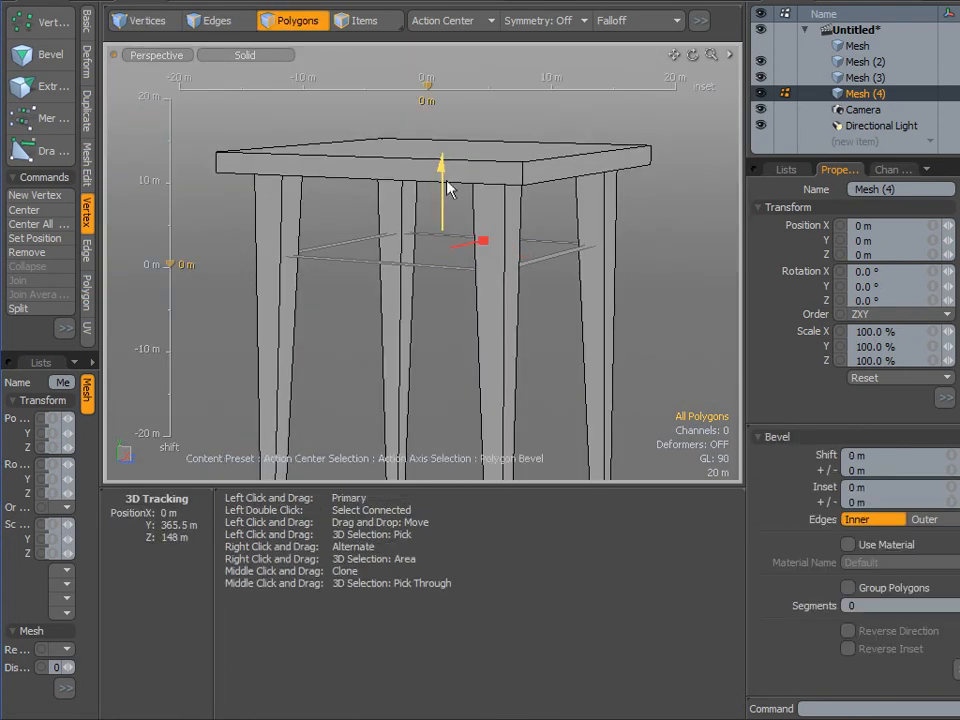
left_click_drag(442, 175, 441, 115)
key("space")
left_click_drag(221, 218, 414, 234, "alt")
scroll(490, 234, "down", 3)
right_click_drag(508, 234, 330, 206, "alt")
scroll(330, 205, "down", 3)
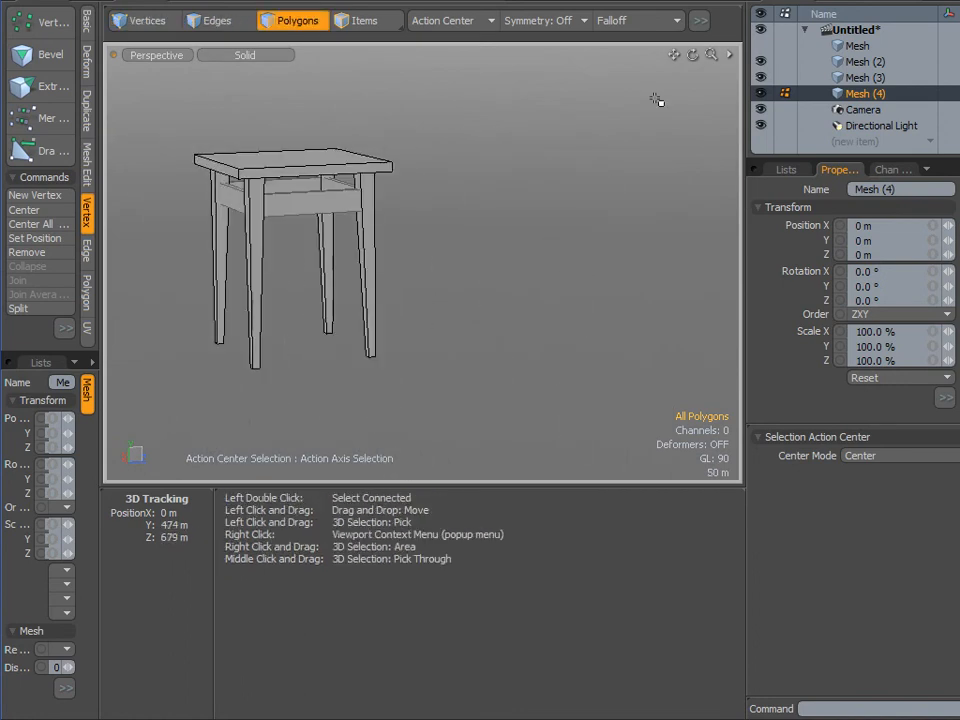
Show the first table mesh for reference, compare the apron rails of both tables from below, and hide it again
left_click(760, 45)
left_click_drag(611, 101, 591, 174, "alt")
scroll(315, 167, "up", 3)
left_click_drag(324, 163, 388, 60, "alt")
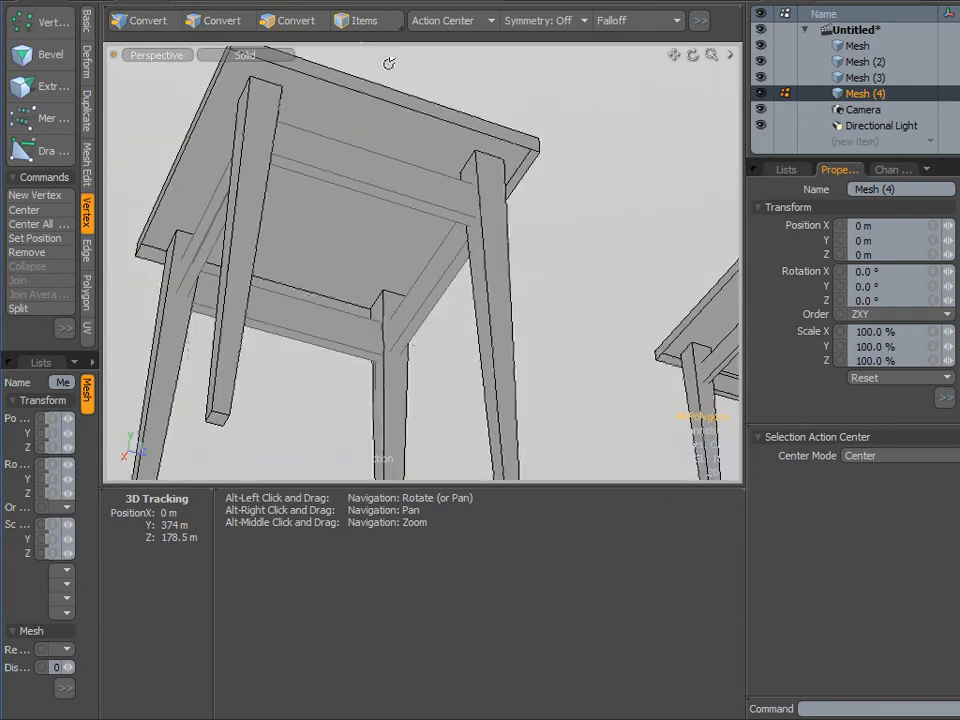
left_click(760, 45)
left_click_drag(557, 150, 416, 178, "alt")
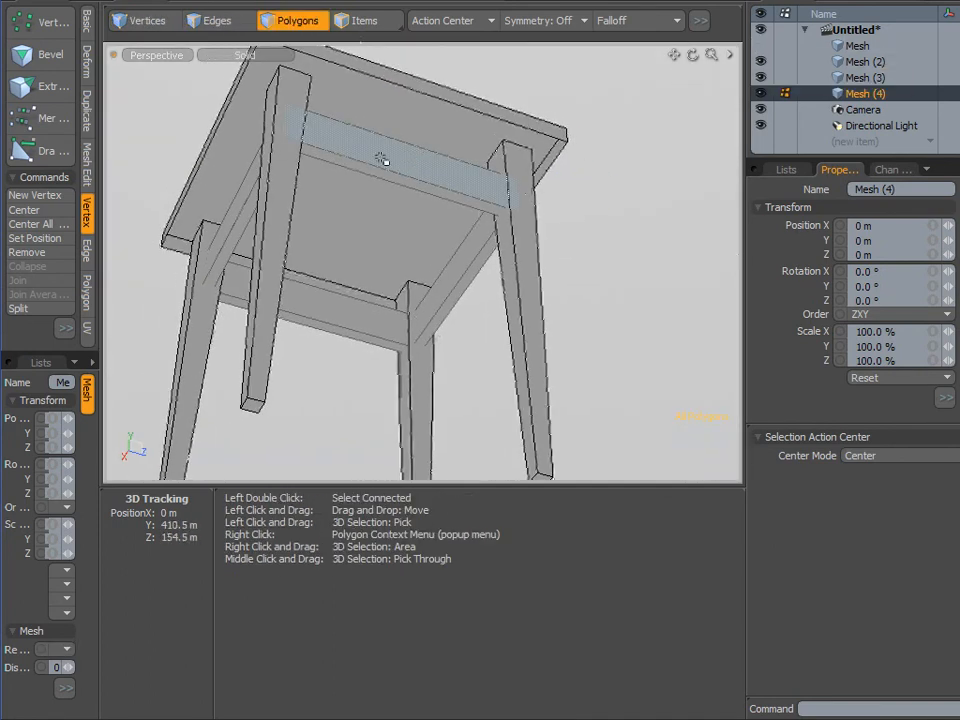
In edge mode, select the two long lower edges of one apron rail and bridge them to close its open underside
left_click(217, 20)
left_click_drag(234, 56, 360, 161, "alt")
scroll(358, 150, "up", 3)
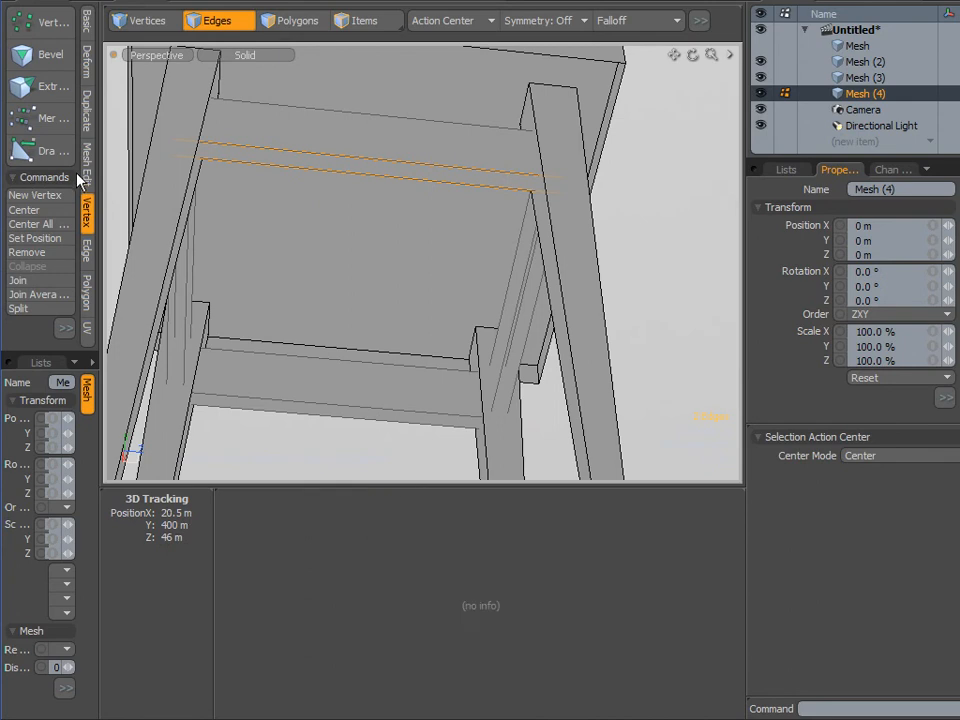
left_click(90, 256)
left_click(60, 121)
Bridge the pairs of long lower edges on the next two apron rails to close their undersides
left_click_drag(376, 219, 640, 234, "alt")
key("space")
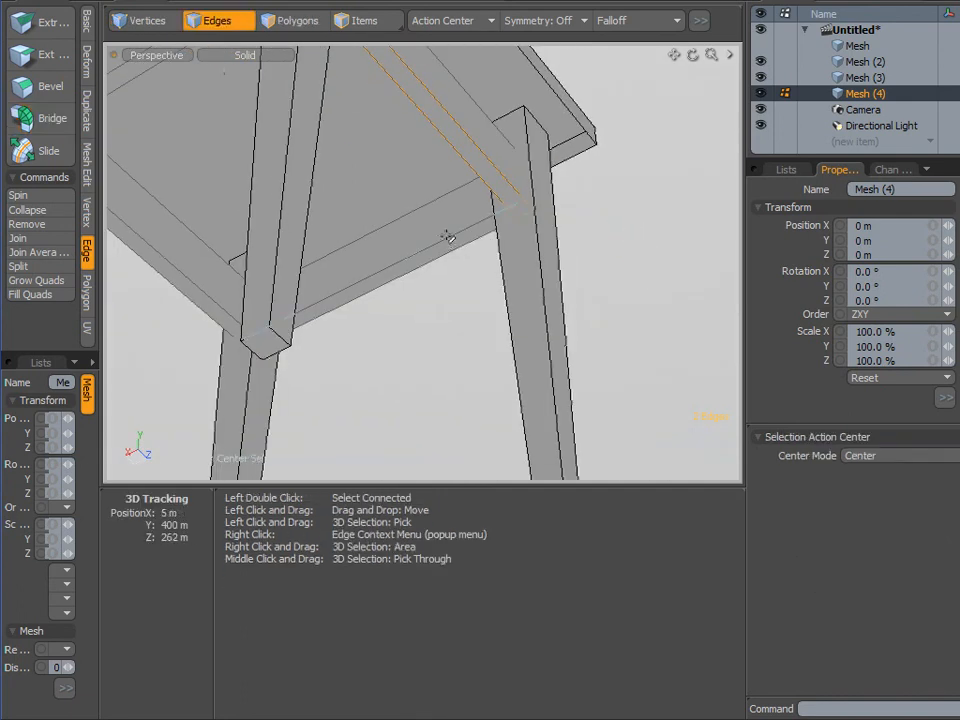
left_click(45, 118)
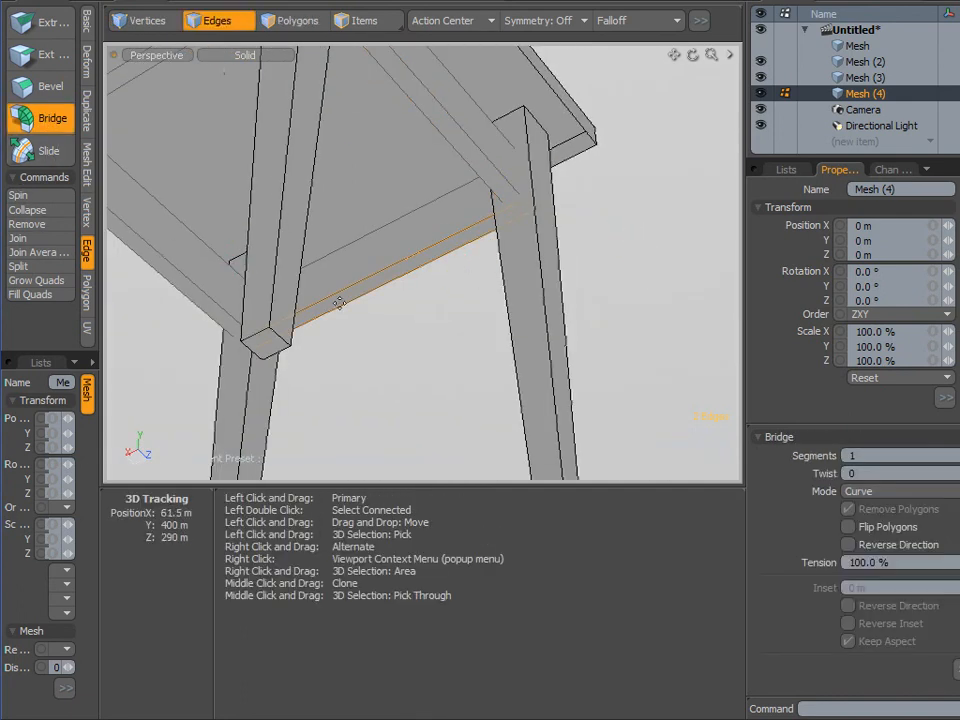
left_click_drag(461, 313, 465, 299, "alt")
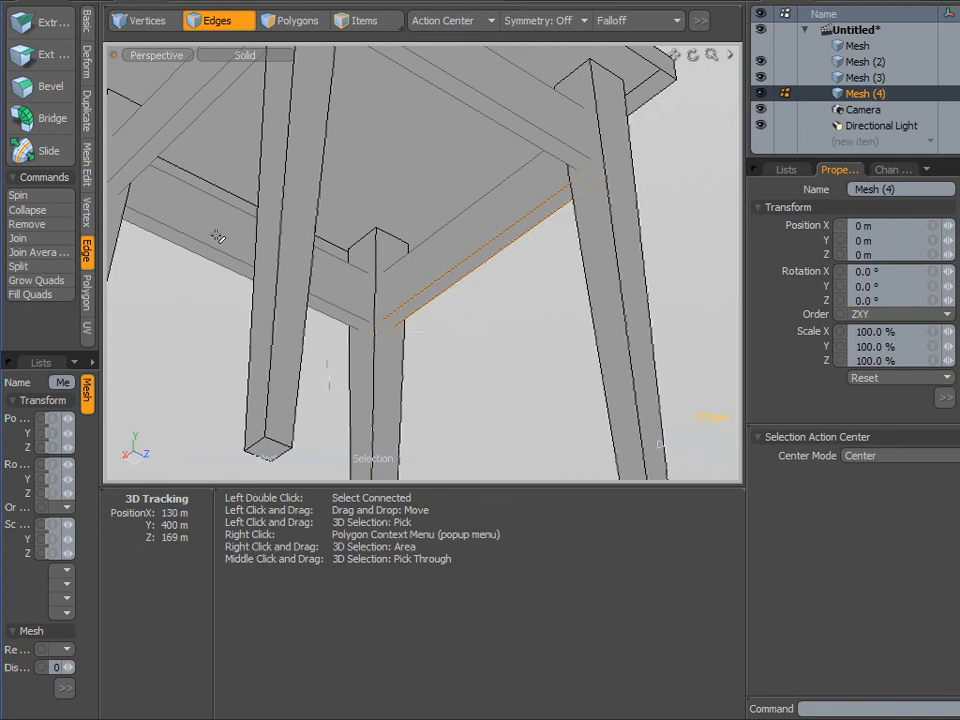
left_click(190, 315)
left_click_drag(482, 306, 313, 232, "alt")
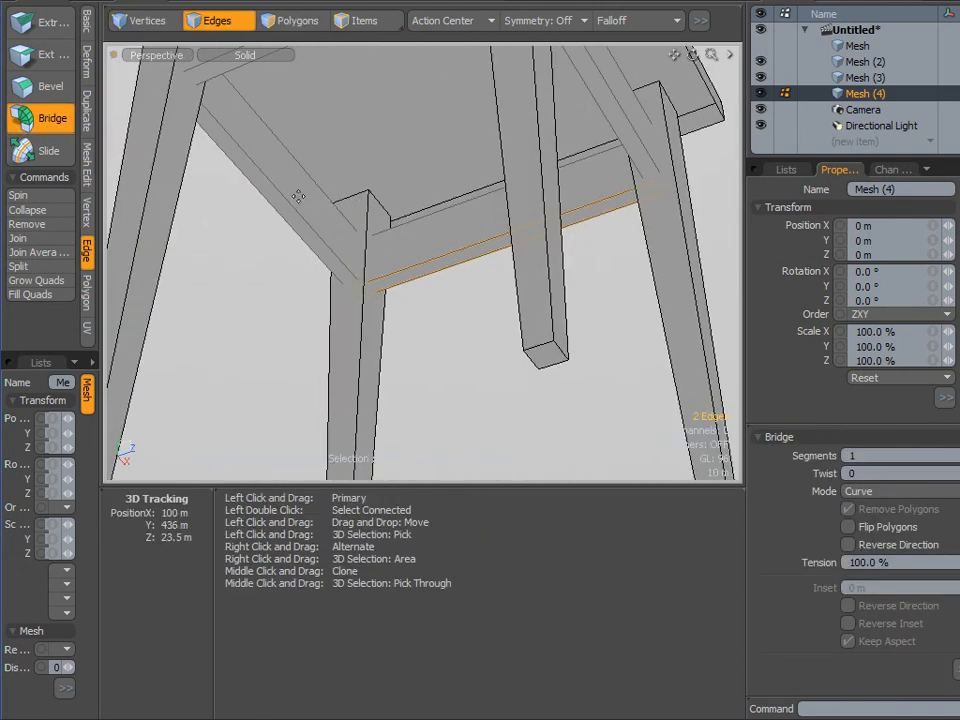
Select the two long lower edges of the fourth apron rail and bridge them to close its underside
key("space")
left_click(215, 140)
left_click(268, 186, "shift")
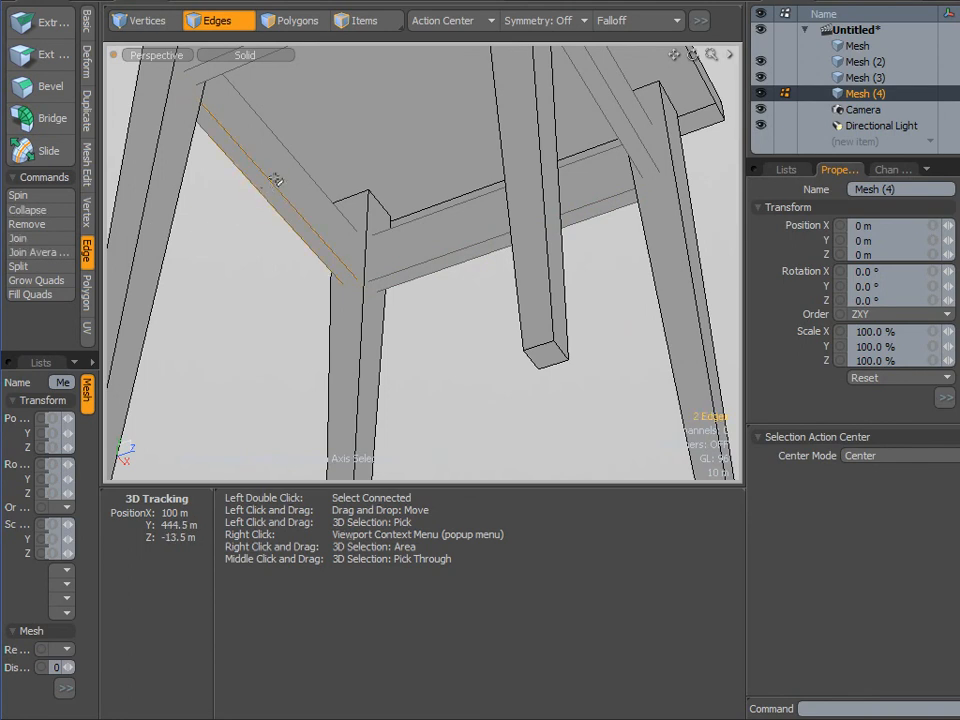
left_click(40, 118)
left_click(184, 232)
left_click_drag(184, 232, 482, 339, "alt")
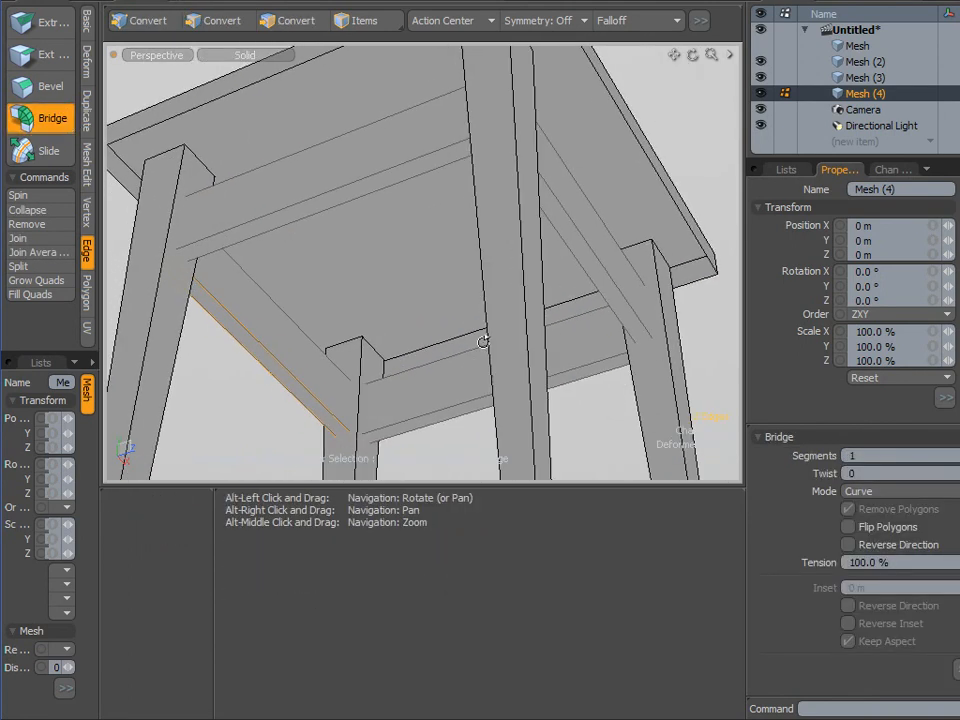
Make the tabletop's mesh, Mesh (3), the active item and leave the Bridge tool
left_click(815, 62)
left_click(820, 78)
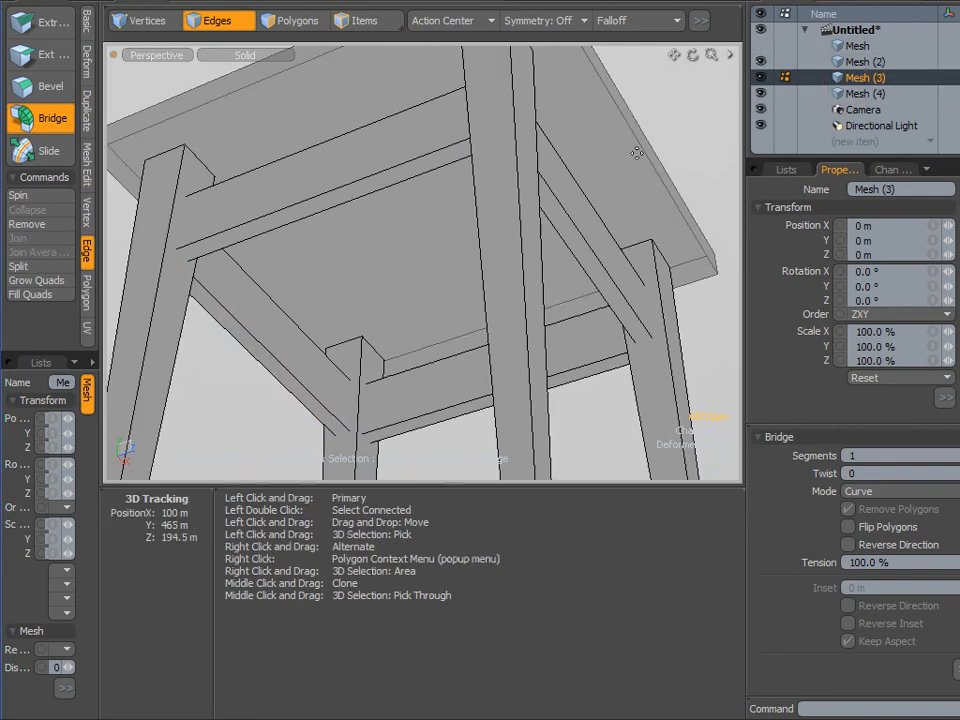
left_click(830, 61)
left_click(645, 157)
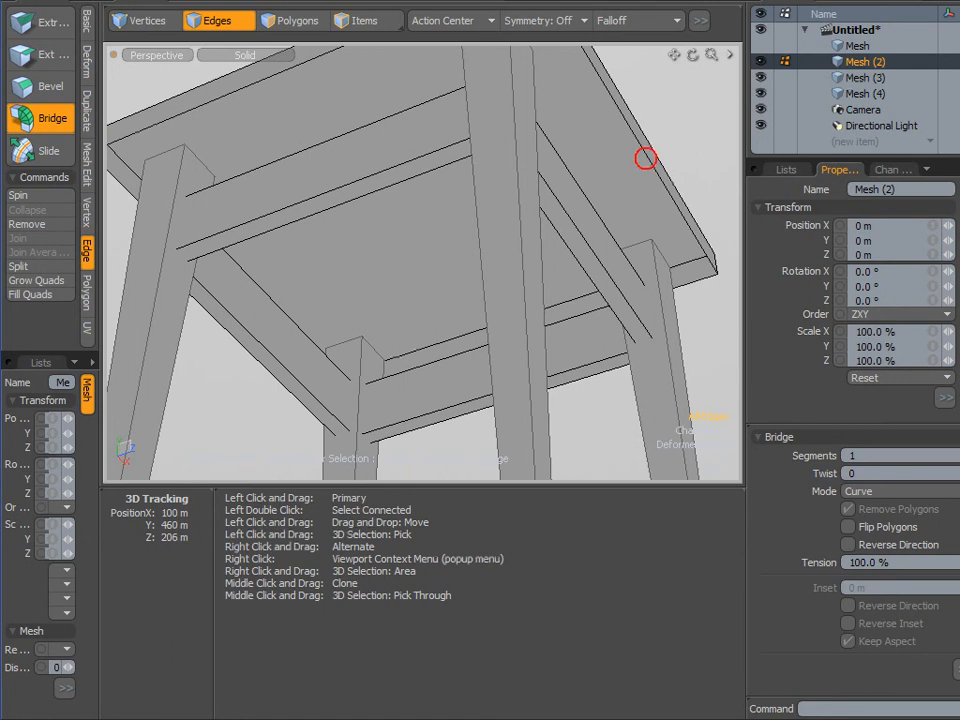
left_click(812, 79)
left_click(627, 149)
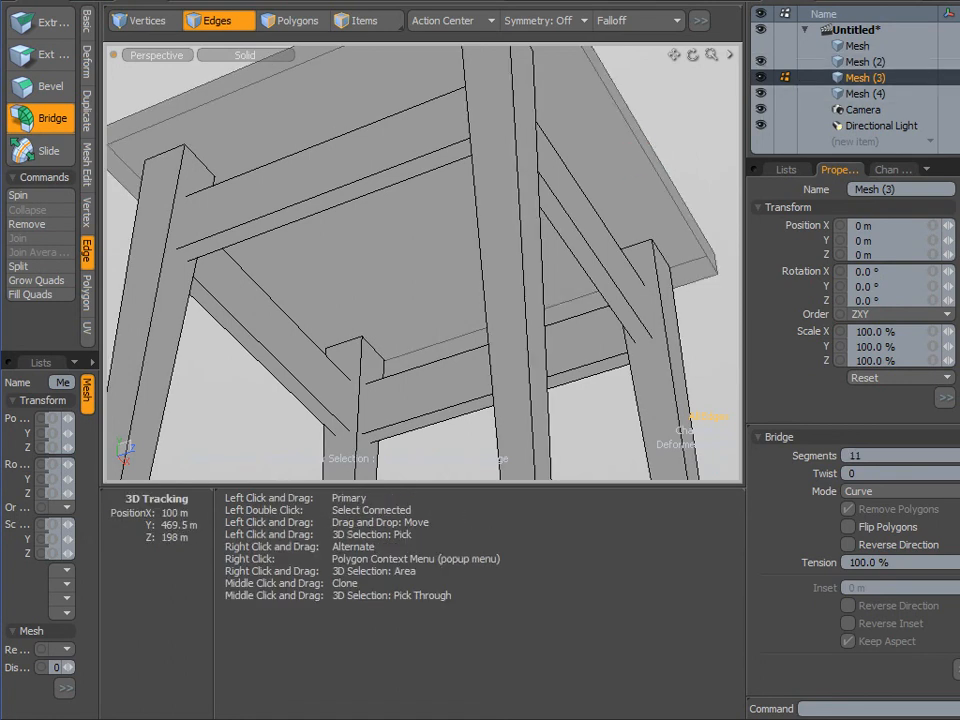
left_click(52, 122)
Bridge two opposite lower edges of the tabletop to close its underside, and return to polygon mode
left_click(609, 141)
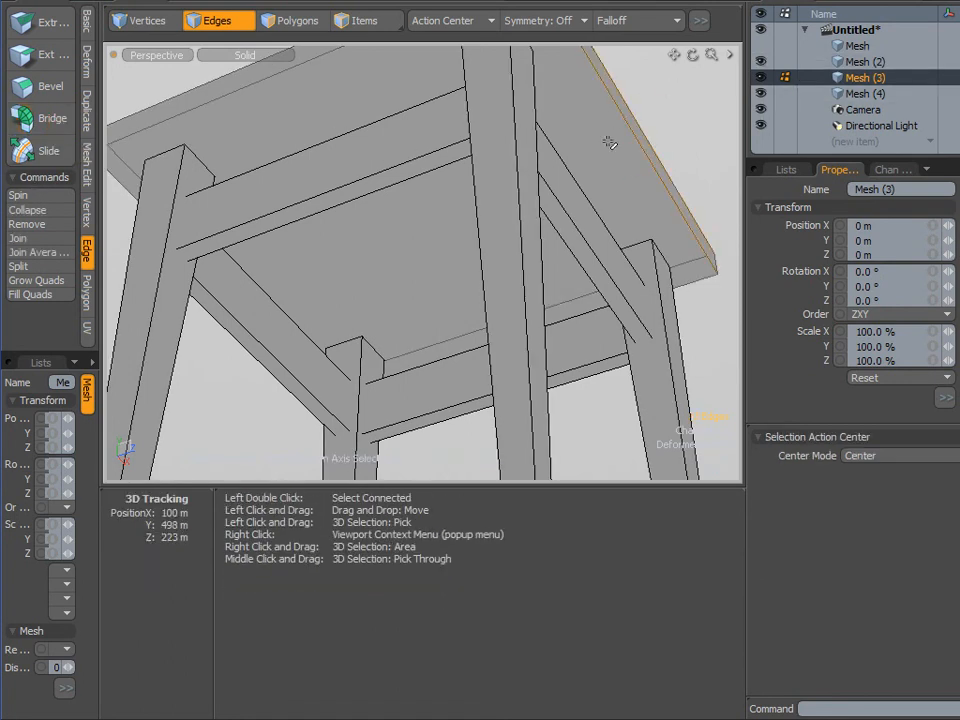
left_click_drag(609, 141, 526, 297, "alt")
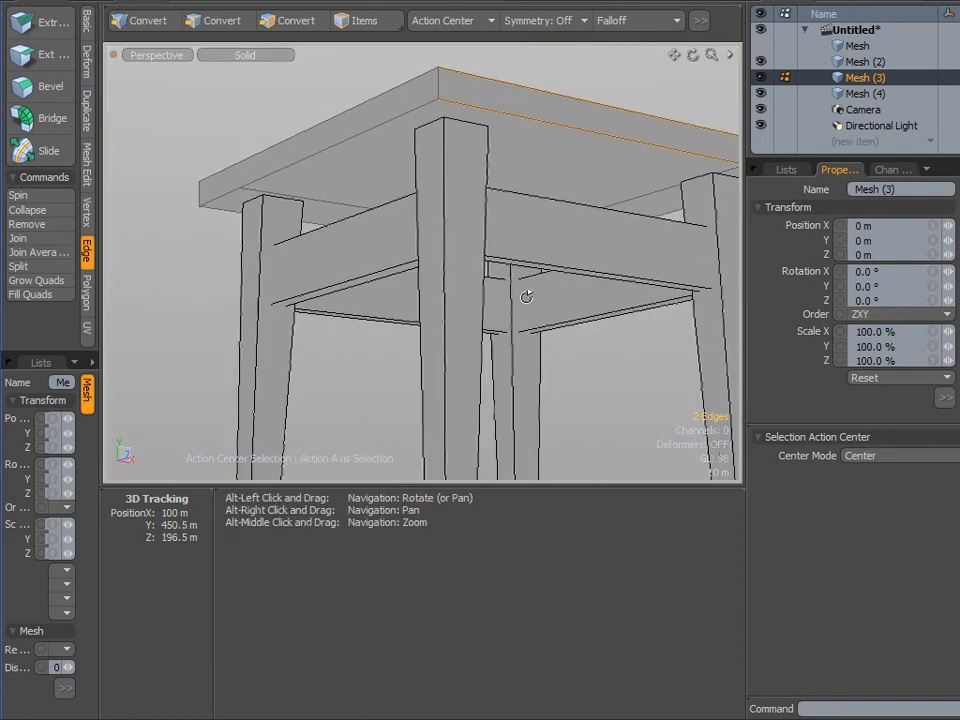
left_click(591, 131, "shift")
left_click_drag(346, 175, 452, 262, "alt")
key("3")
scroll(452, 262, "down", 6)
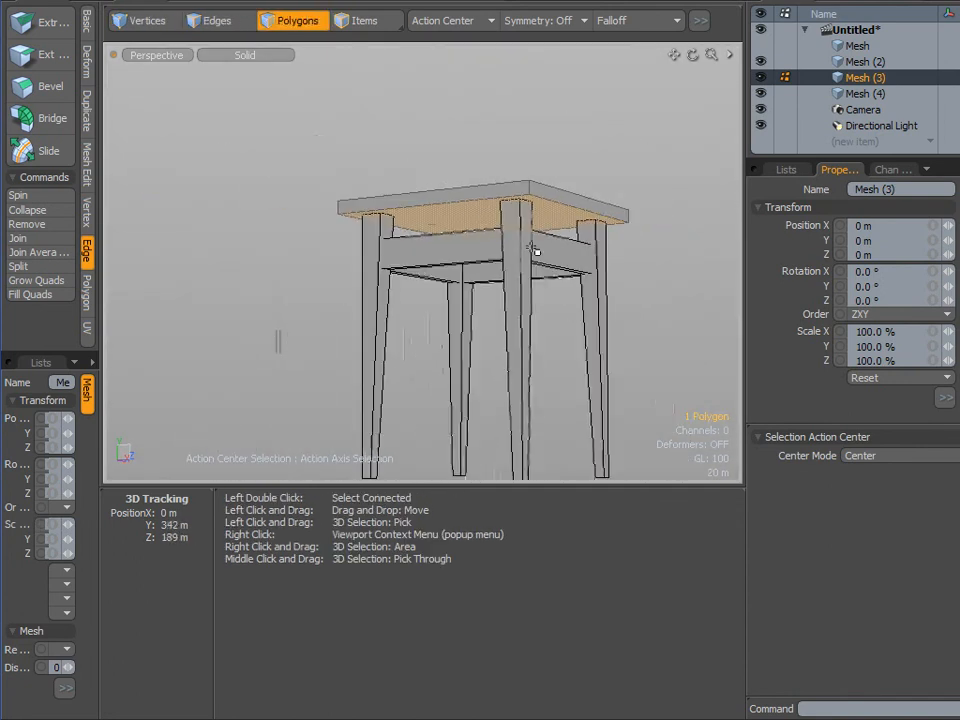
Show the first table mesh beside the new table, clear the polygon selection and compare both tables
left_click_drag(551, 274, 592, 324, "alt")
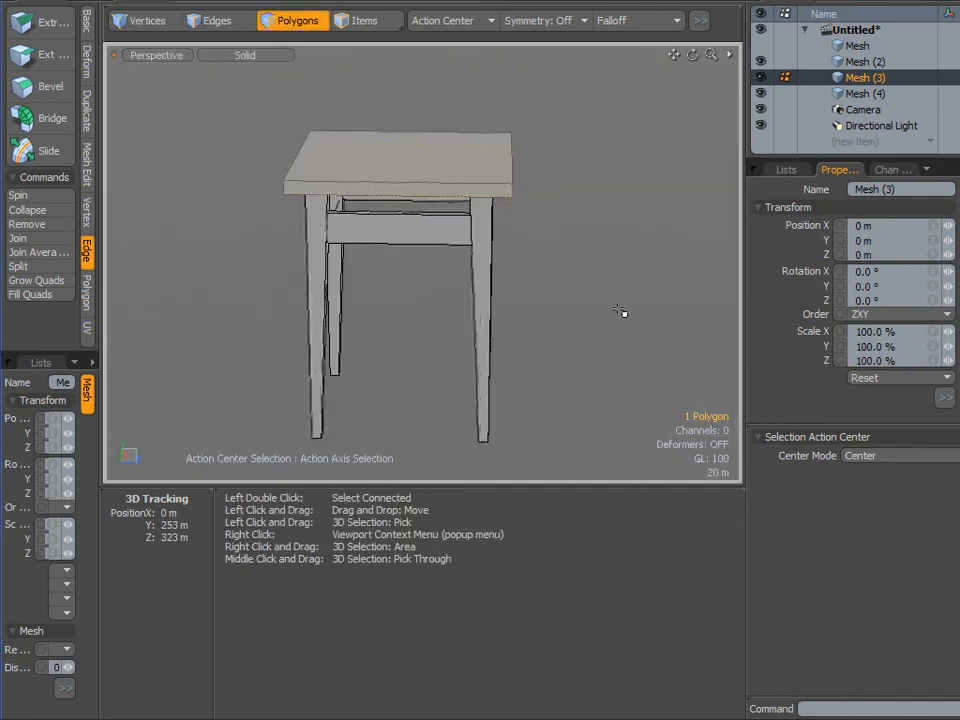
scroll(622, 318, "down", 6)
right_click_drag(624, 315, 382, 246, "alt")
left_click(761, 45)
left_click_drag(641, 161, 679, 189, "alt")
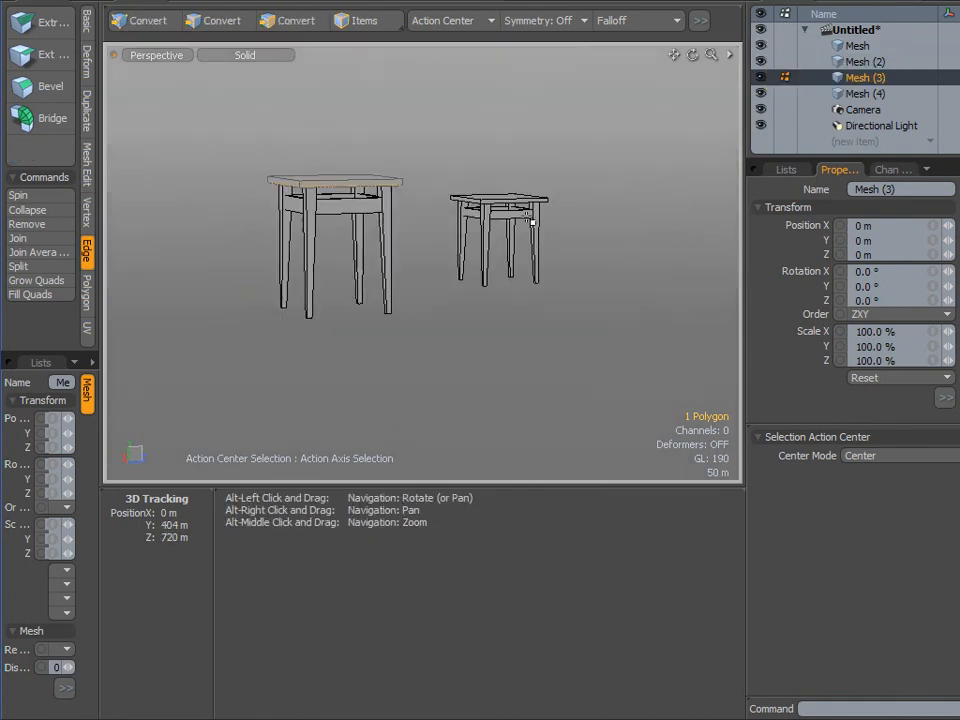
scroll(381, 253, "up", 6)
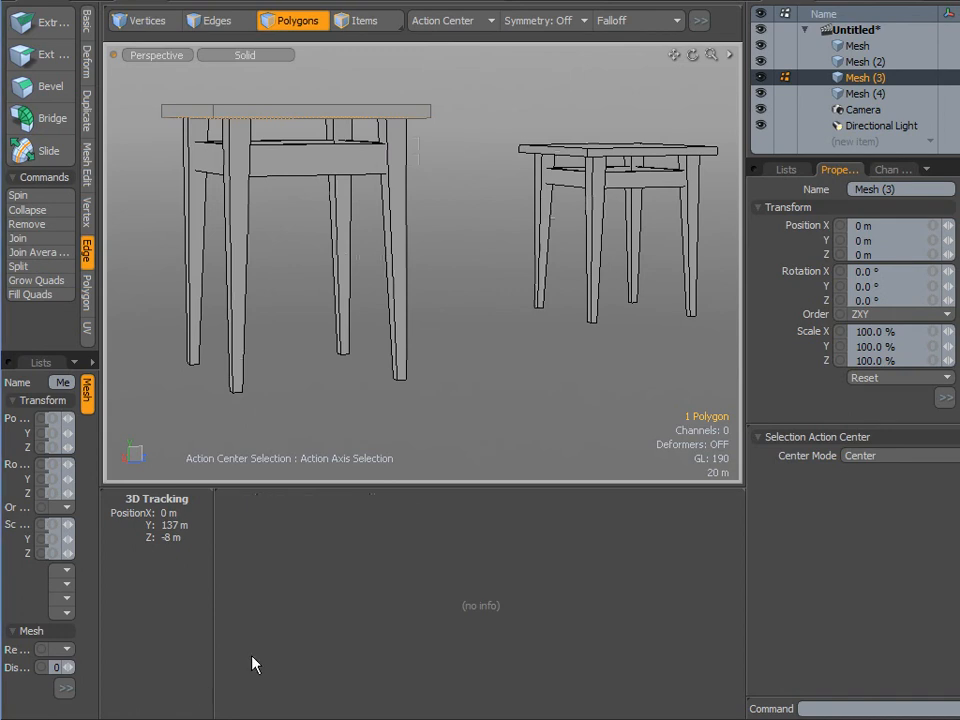
left_click(503, 333)
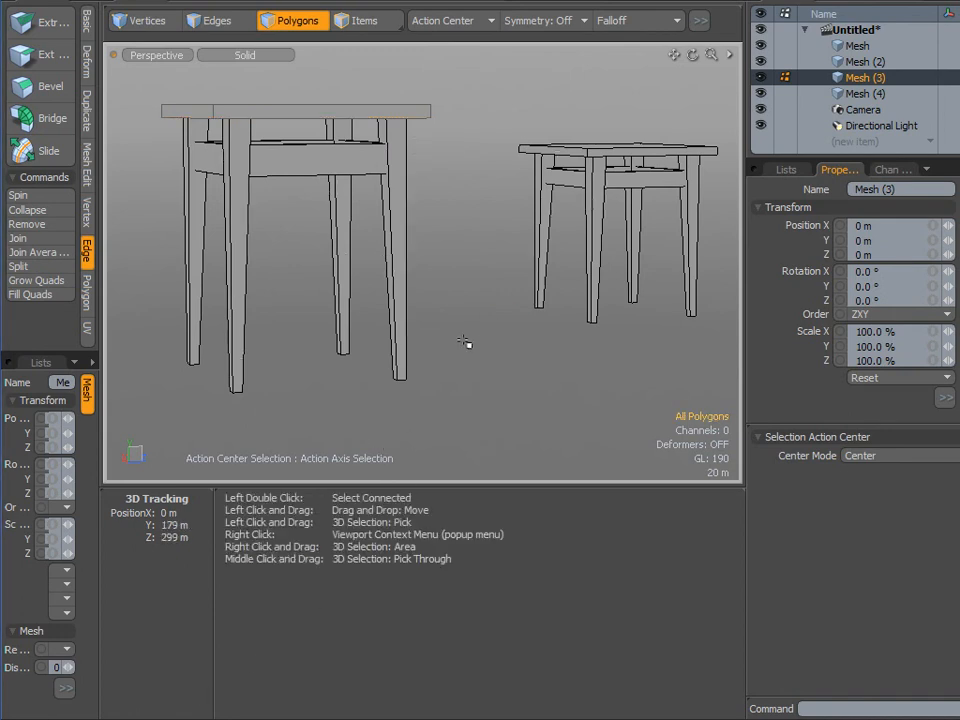
left_click_drag(448, 349, 465, 332, "alt")
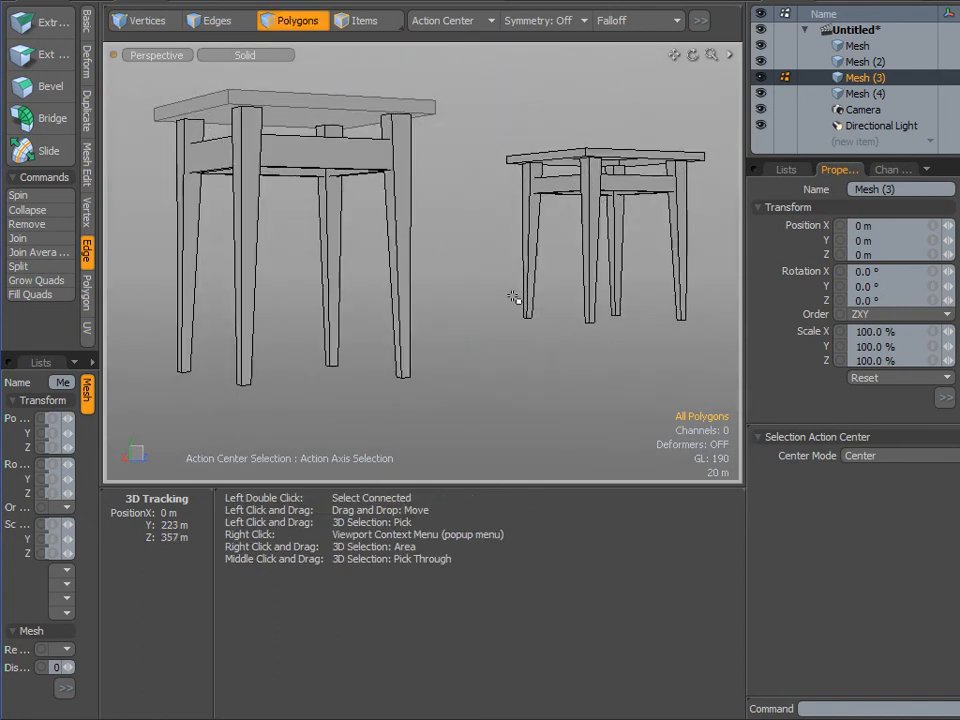